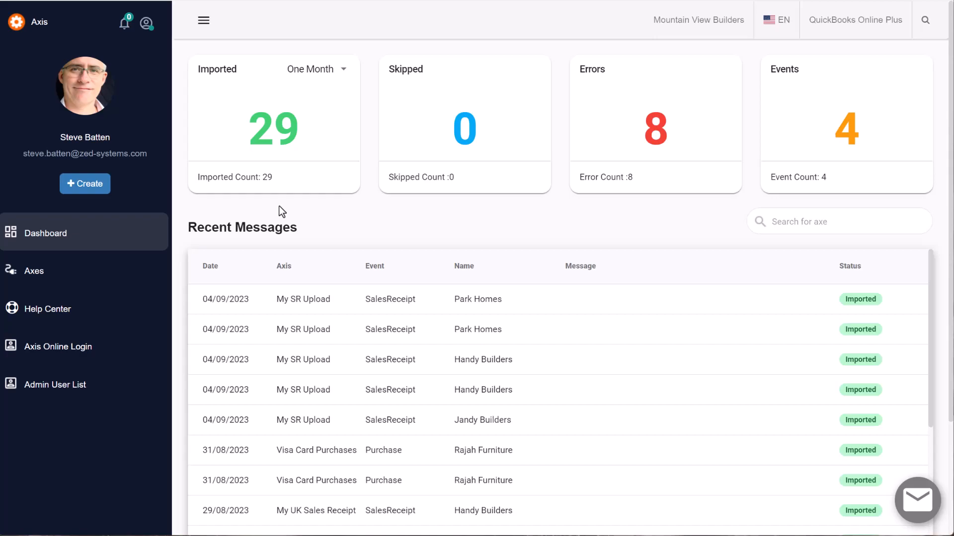
Create a new axe and name it "My Estimate Batch import"
left_click(119, 280)
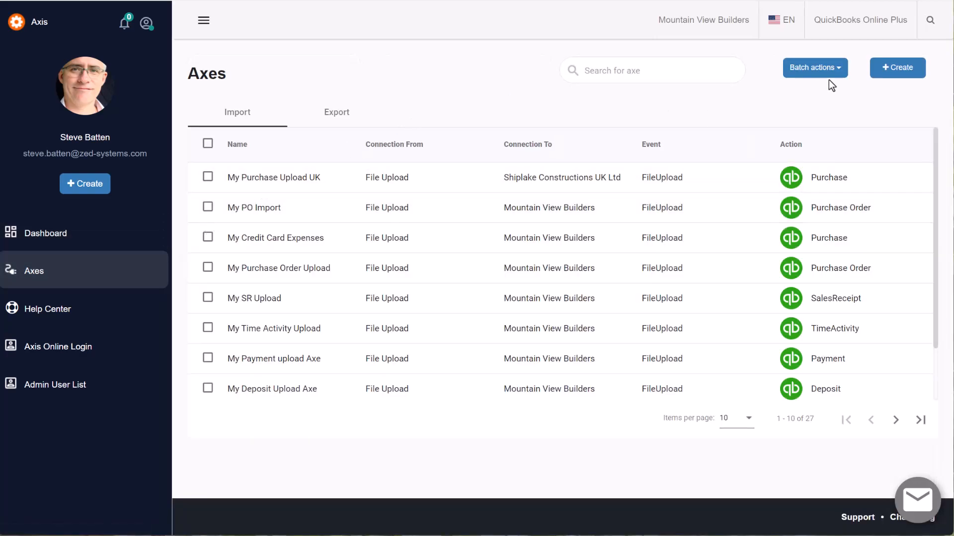
left_click(911, 71)
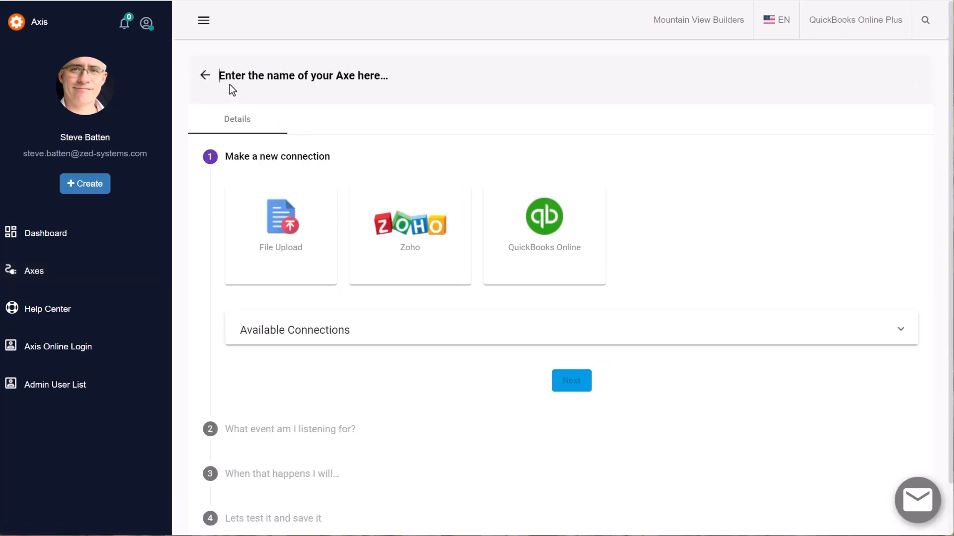
left_click(228, 76)
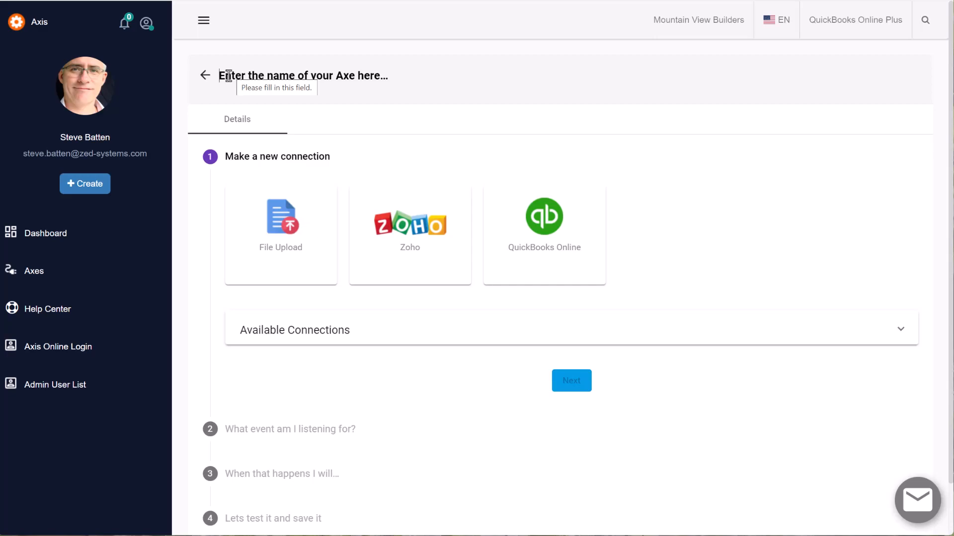
type("My ")
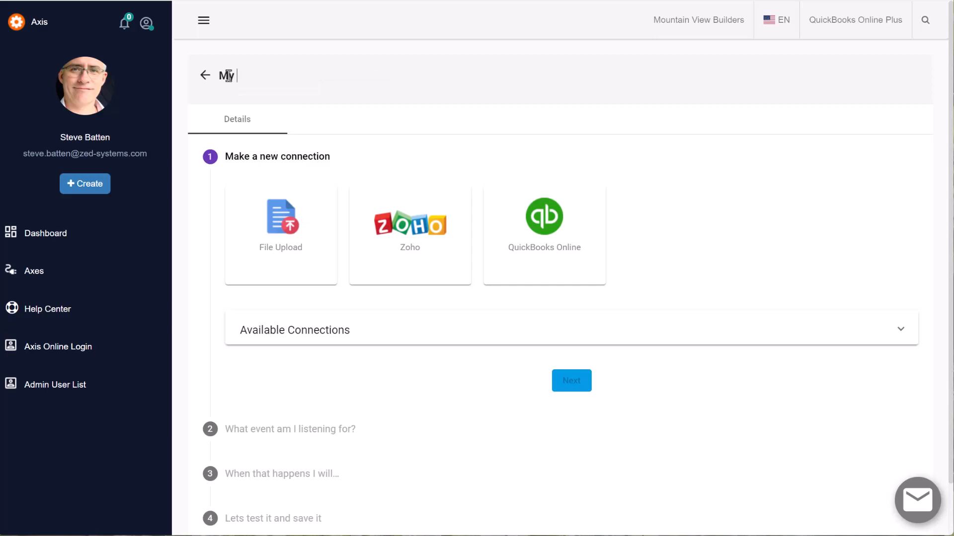
type("Estimate Batch import")
Set up a File Upload connection with Estimates.txt from the Test Data folder, save it and continue to the event settings
left_click(268, 219)
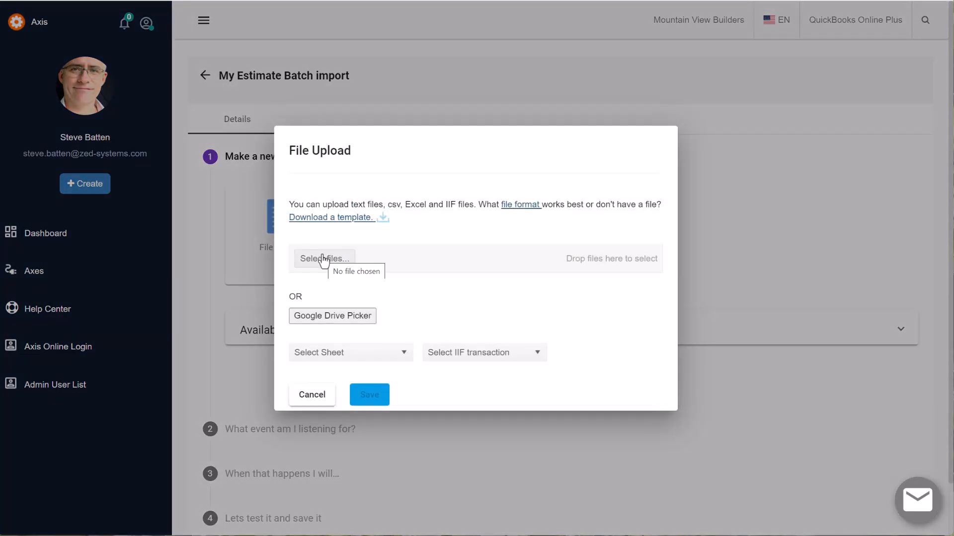
left_click(323, 260)
scroll(291, 151, "down", 1)
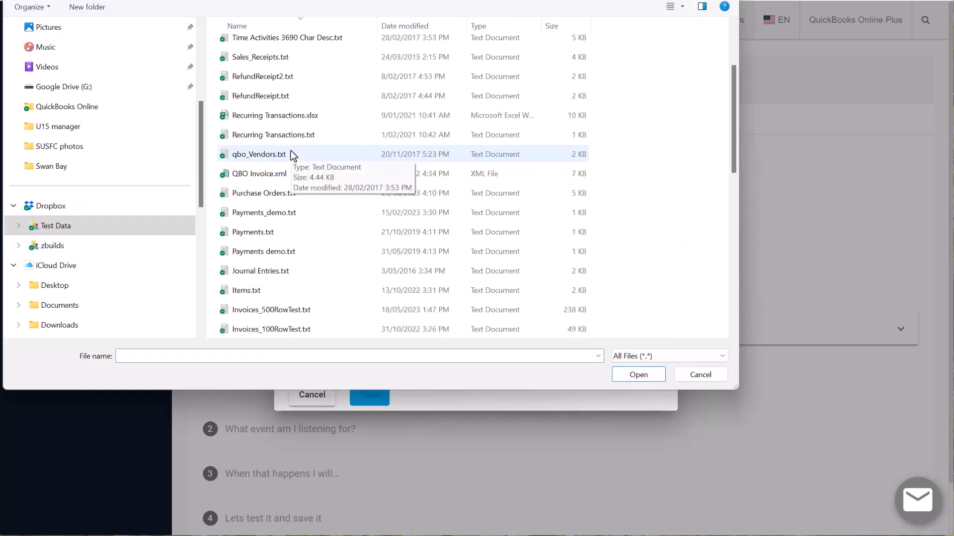
scroll(291, 151, "down", 1)
scroll(292, 156, "down", 4)
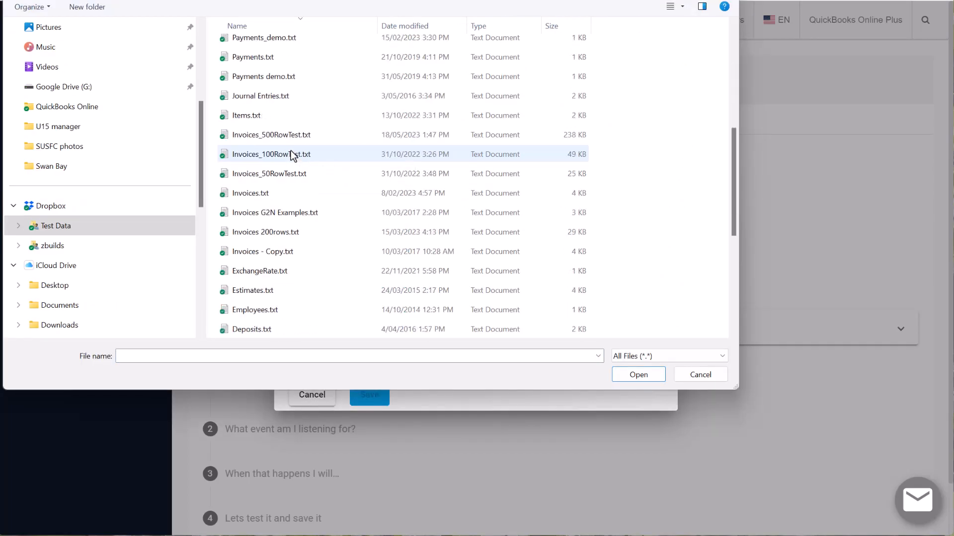
left_click(298, 174)
left_click(638, 375)
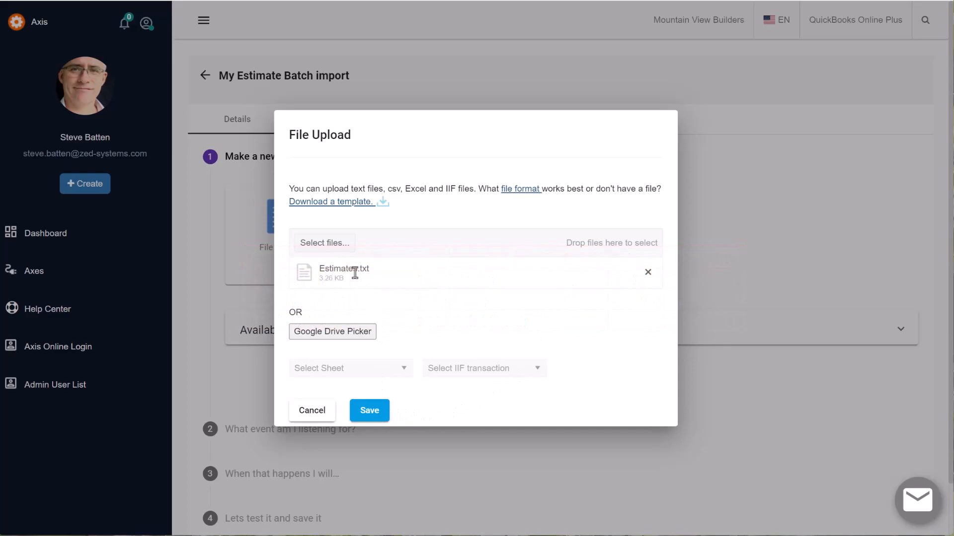
left_click(370, 412)
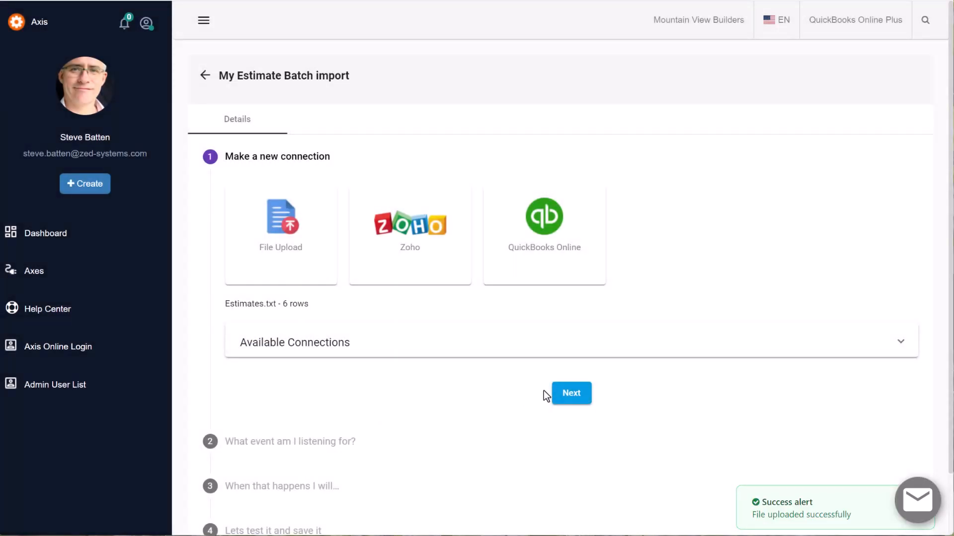
left_click(567, 396)
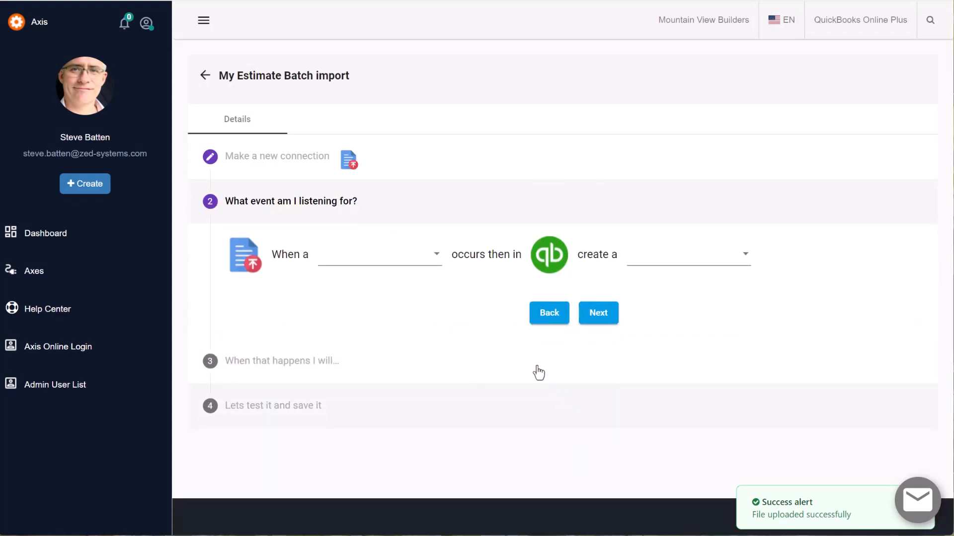
Set the FileUpload event to create an Estimate in QuickBooks Online and continue to the field mapping
left_click(432, 256)
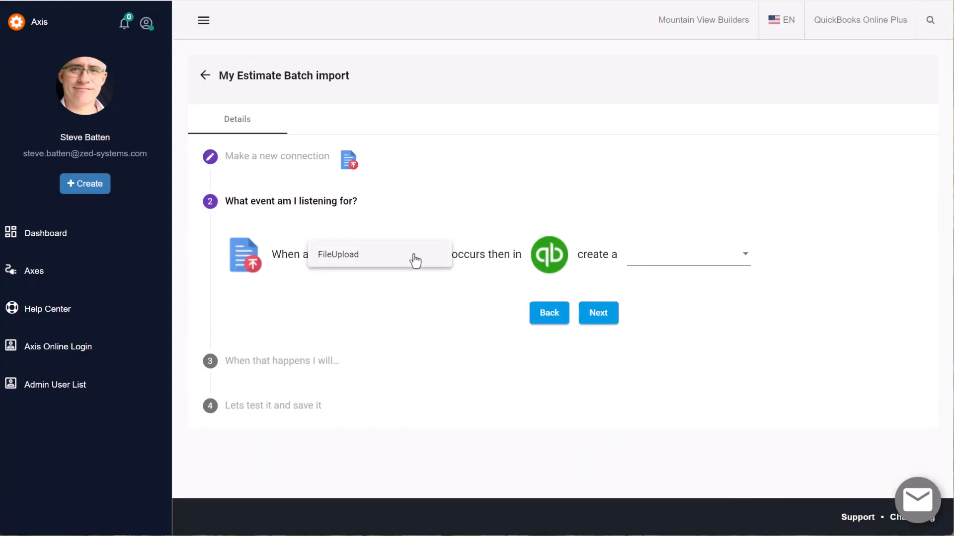
left_click(413, 260)
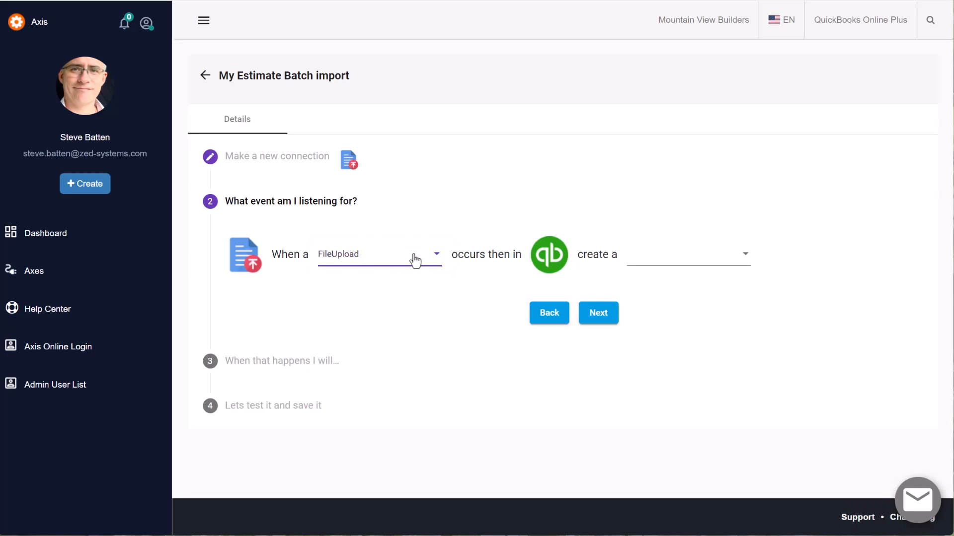
left_click(668, 260)
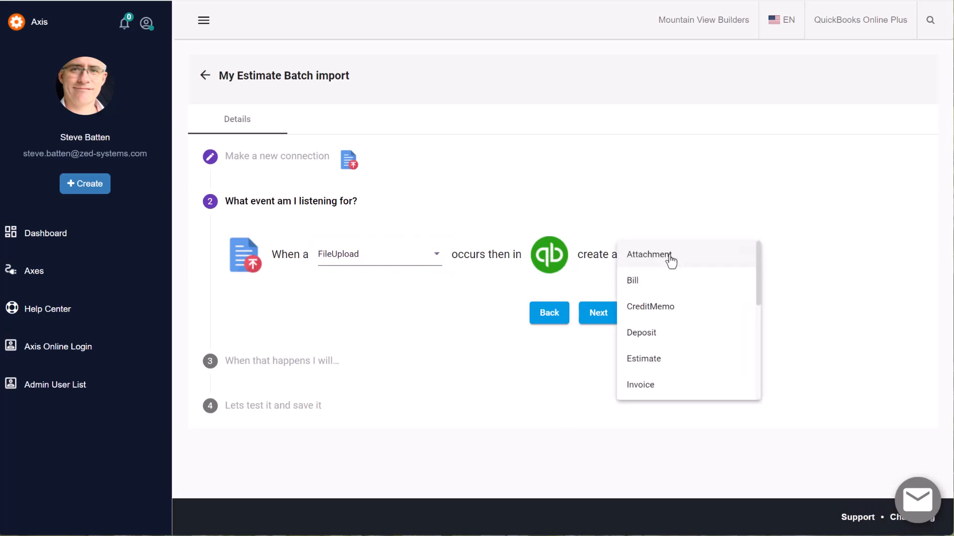
left_click(651, 360)
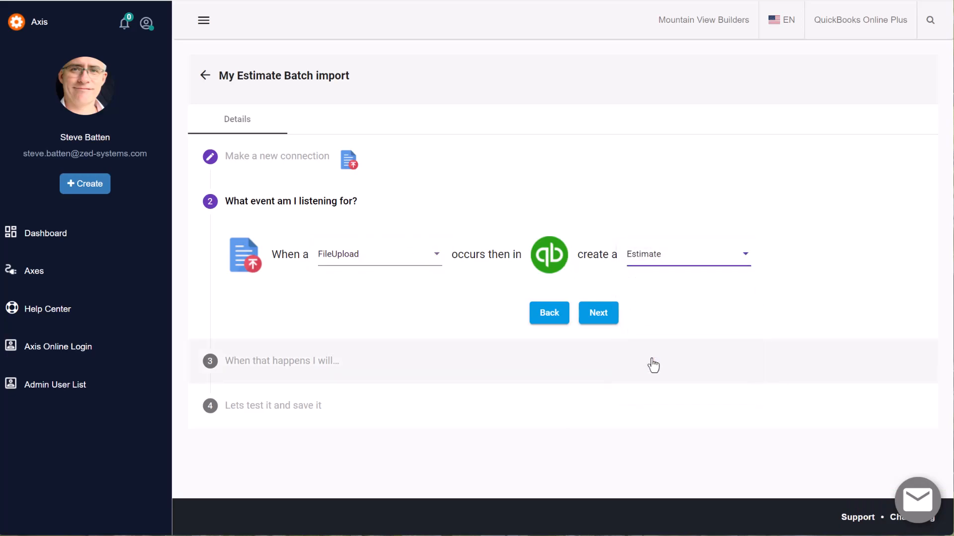
left_click(599, 313)
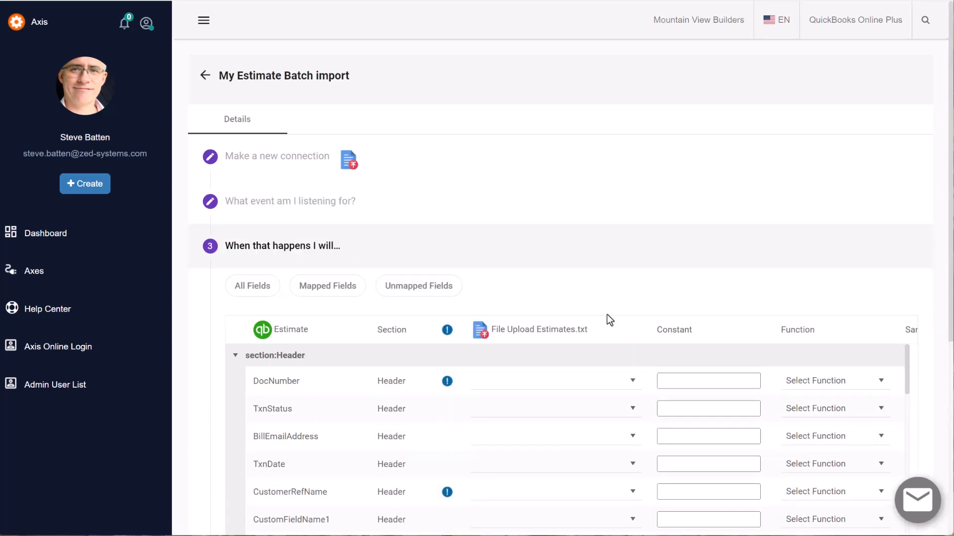
Collapse the navigation sidebar to give the field-mapping table more width
scroll(607, 314, "down", 5)
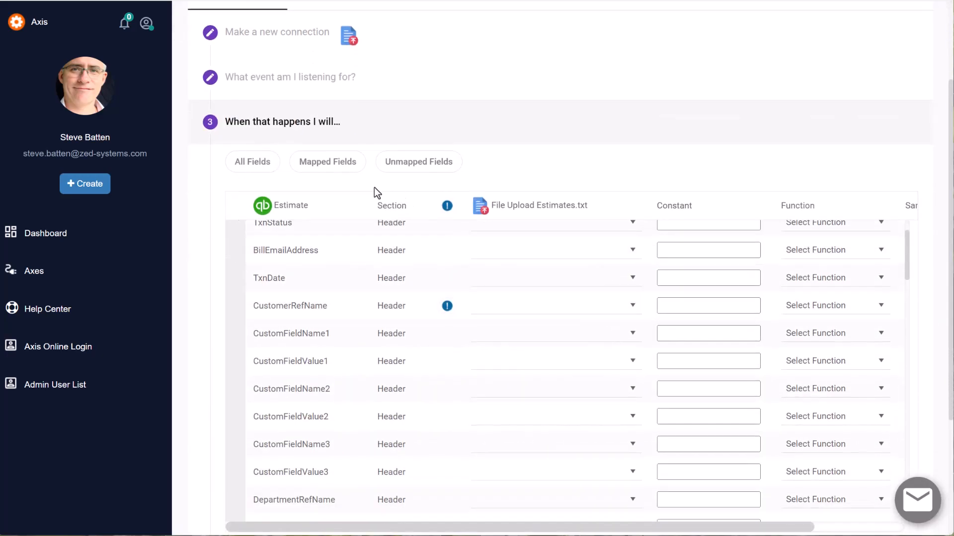
scroll(375, 189, "up", 3)
left_click(202, 25)
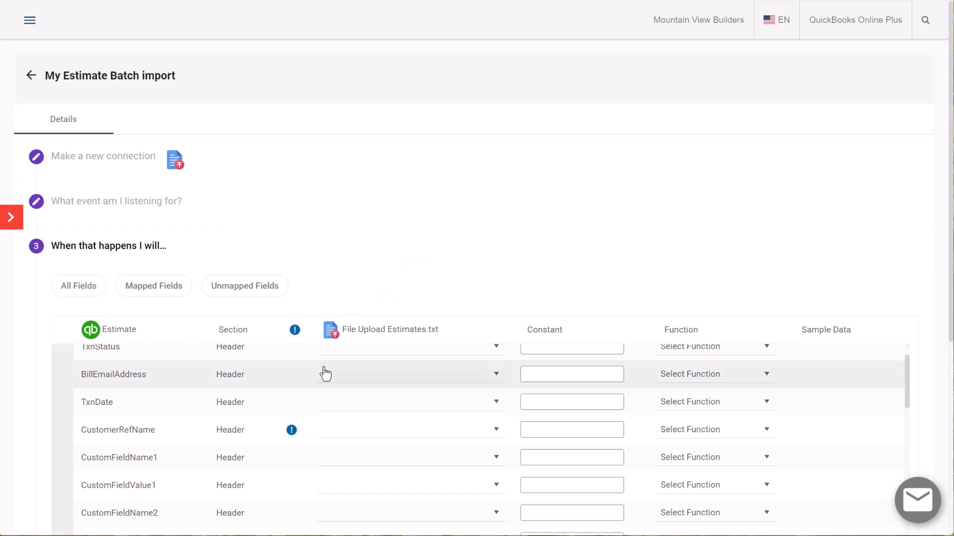
scroll(323, 373, "up", 1)
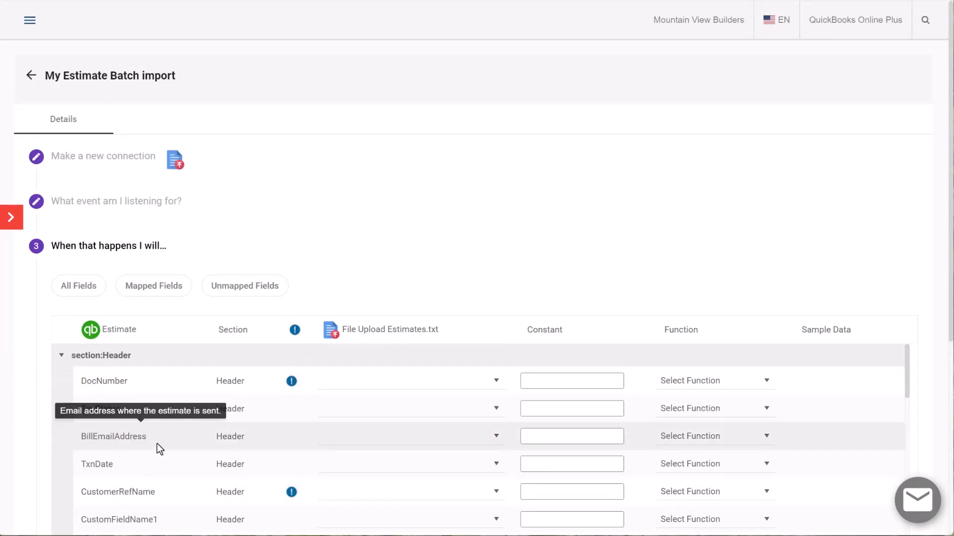
Map the header field DocNumber to the file's Doc Number column and TxnDate to Txn Date
left_click(493, 385)
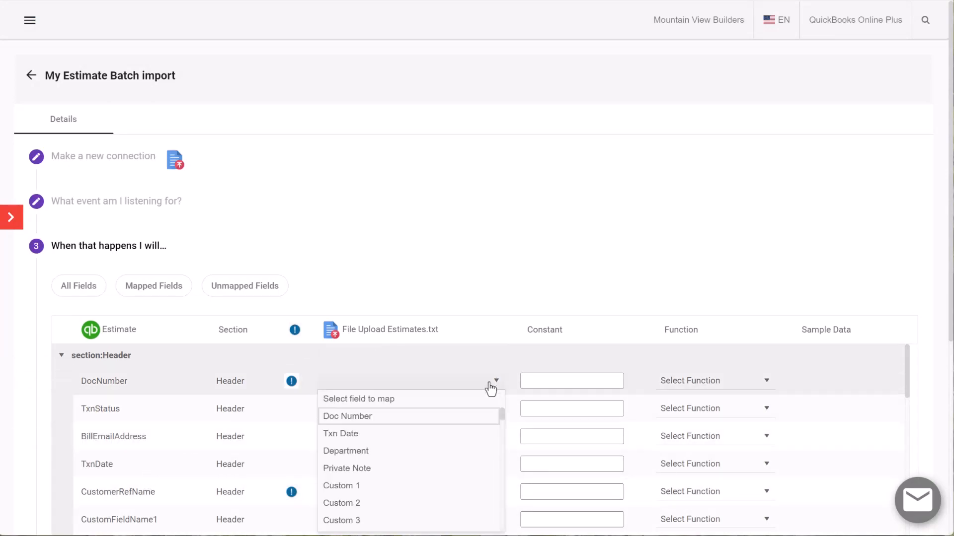
left_click(453, 418)
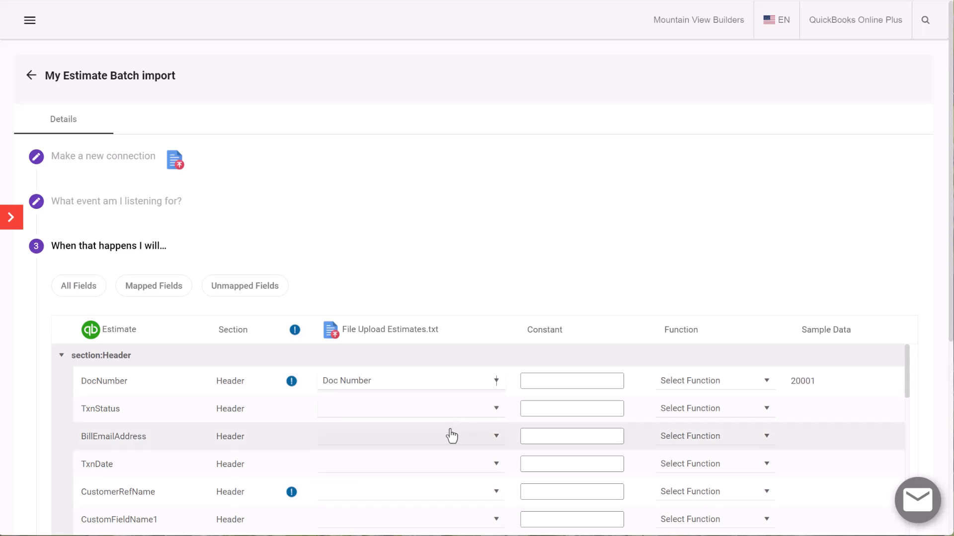
left_click(448, 464)
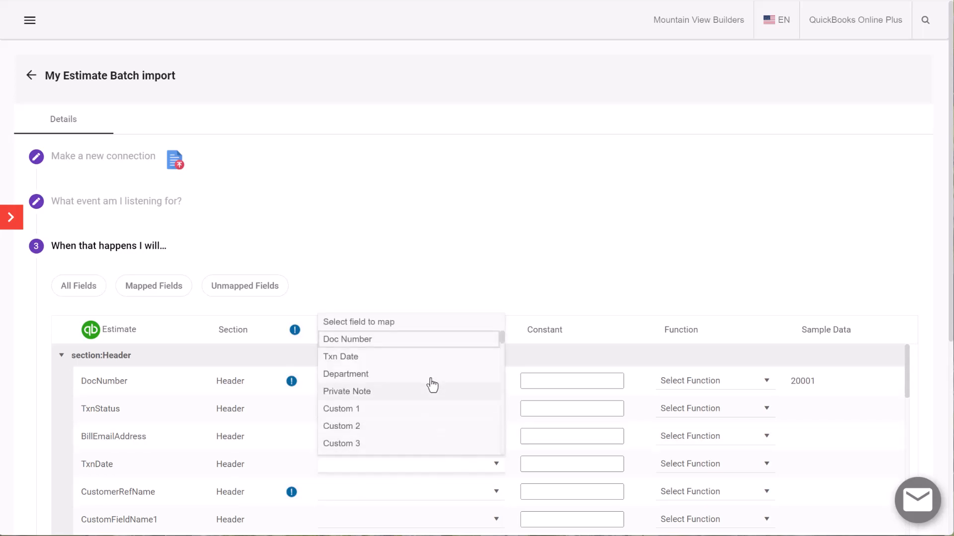
left_click(435, 362)
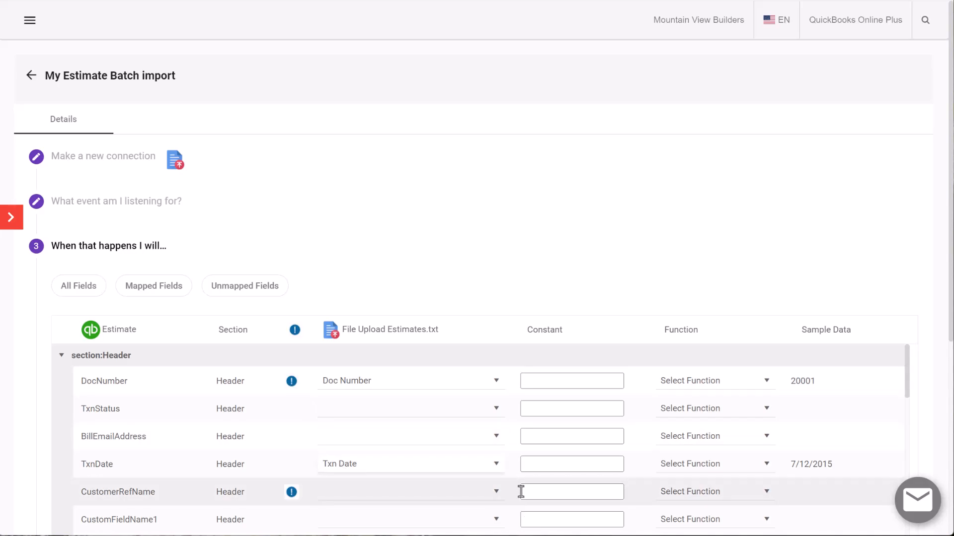
Map the header field CustomerRefName to the file's CustomerRef column
left_click(485, 497)
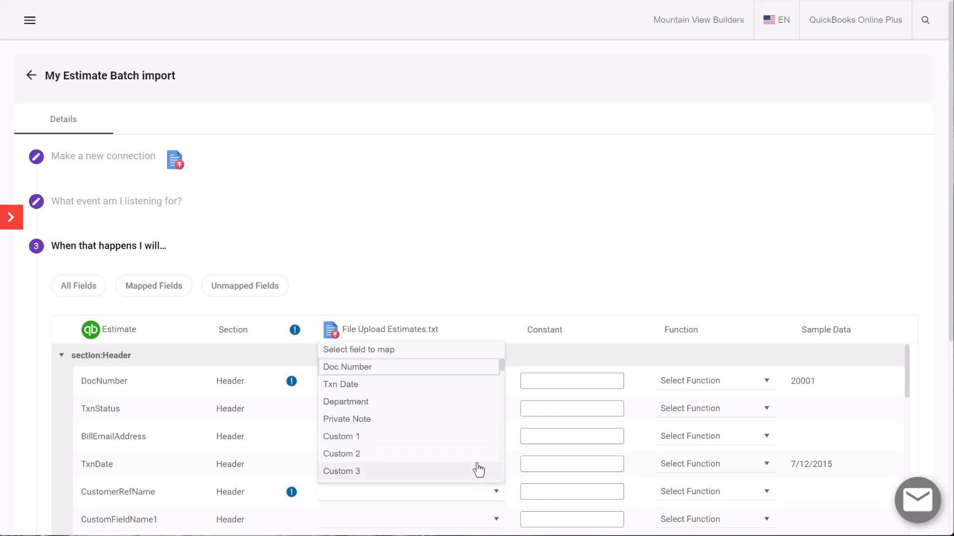
key("c")
key("c")
key("c")
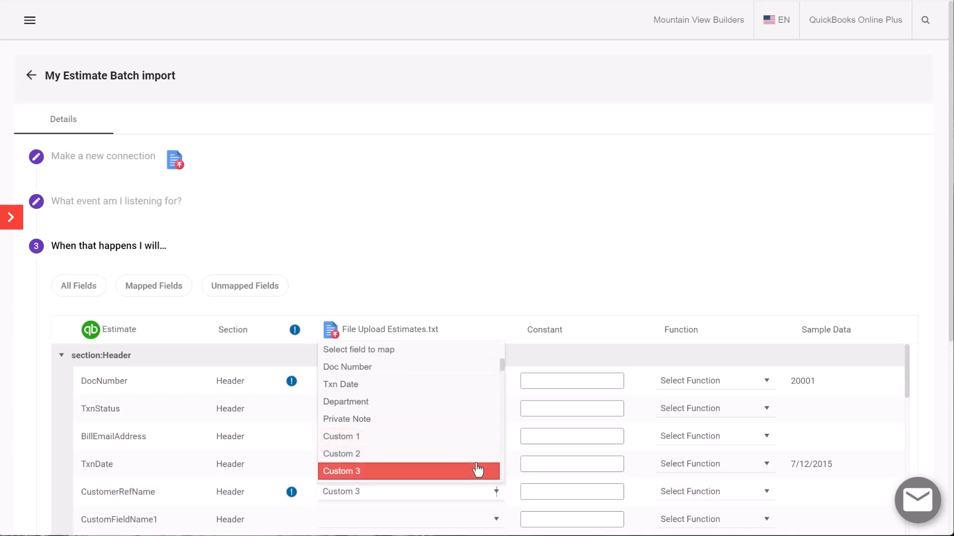
left_click(472, 435)
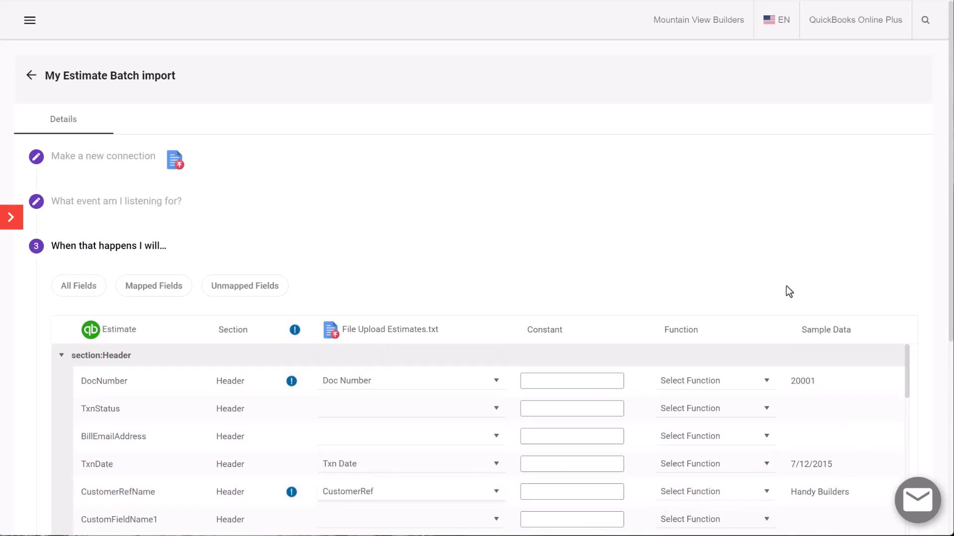
Map the LineDescription field in the Table section to the file's Description column
scroll(787, 289, "down", 5)
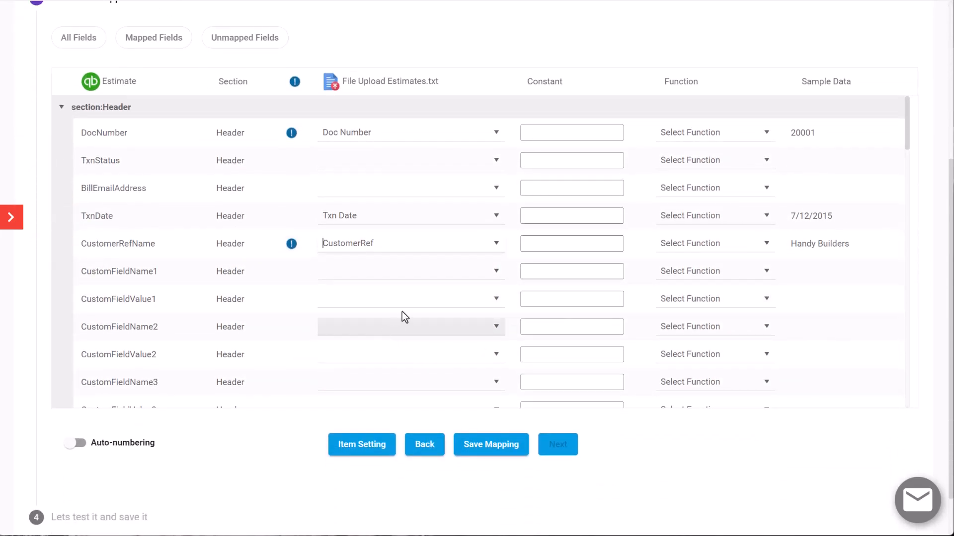
scroll(401, 313, "down", 1)
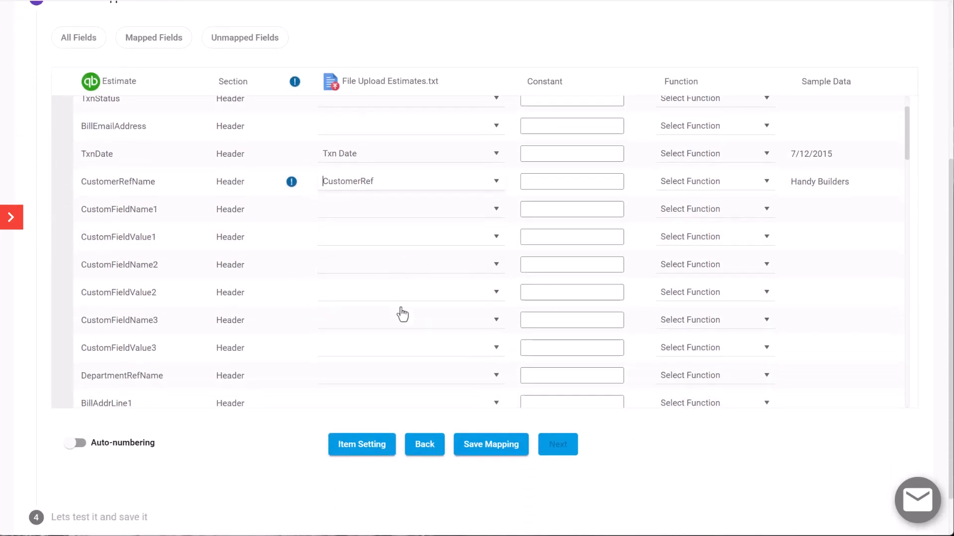
scroll(402, 313, "down", 1)
mouse_move(167, 314)
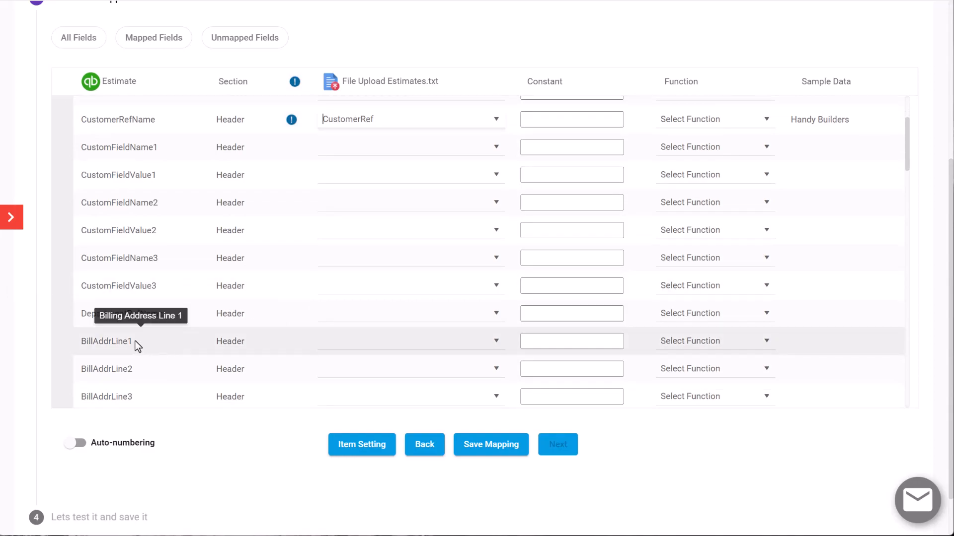
scroll(398, 358, "down", 2)
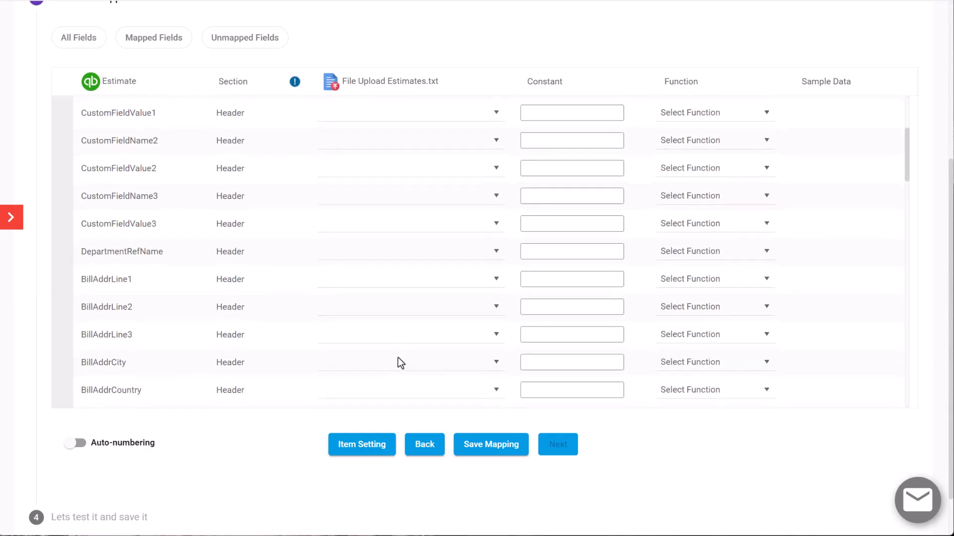
scroll(399, 364, "down", 9)
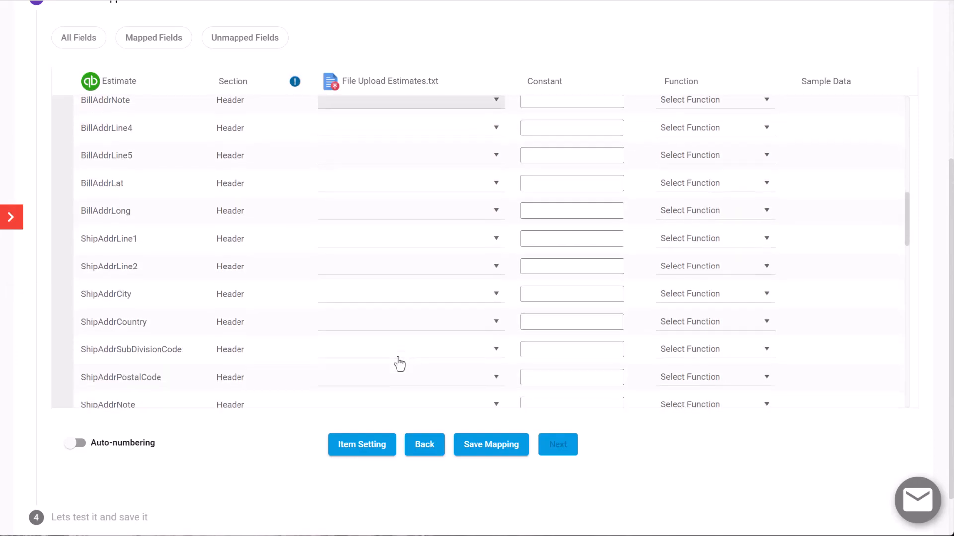
scroll(399, 364, "down", 3)
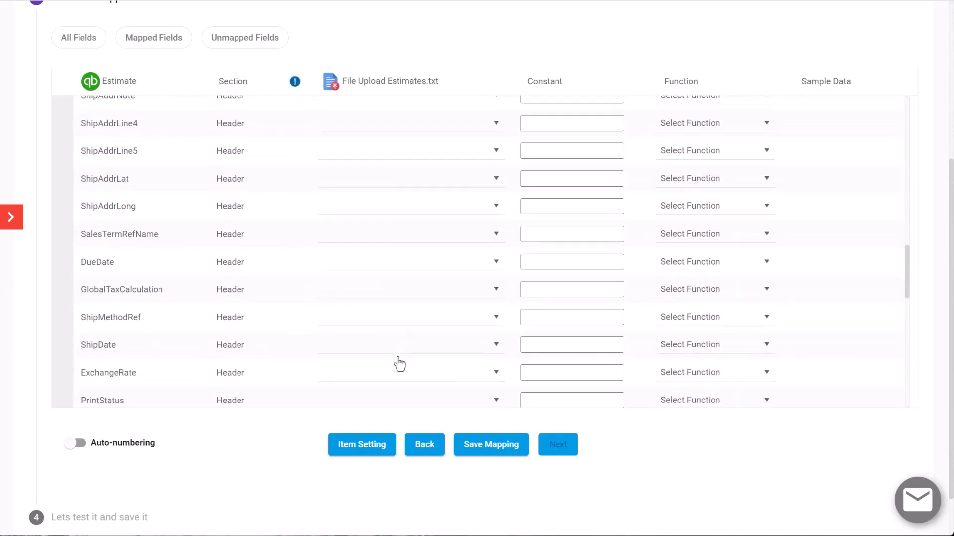
scroll(399, 364, "down", 5)
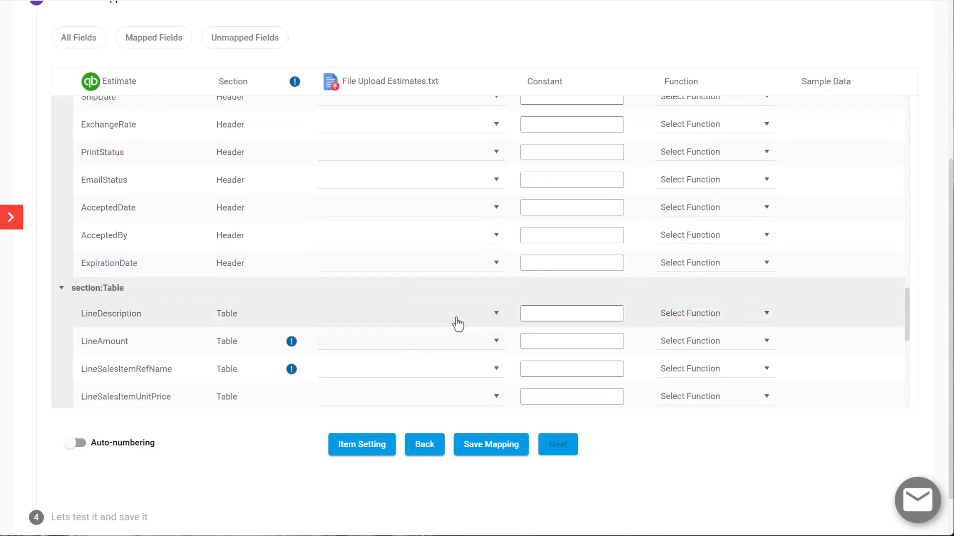
left_click(480, 313)
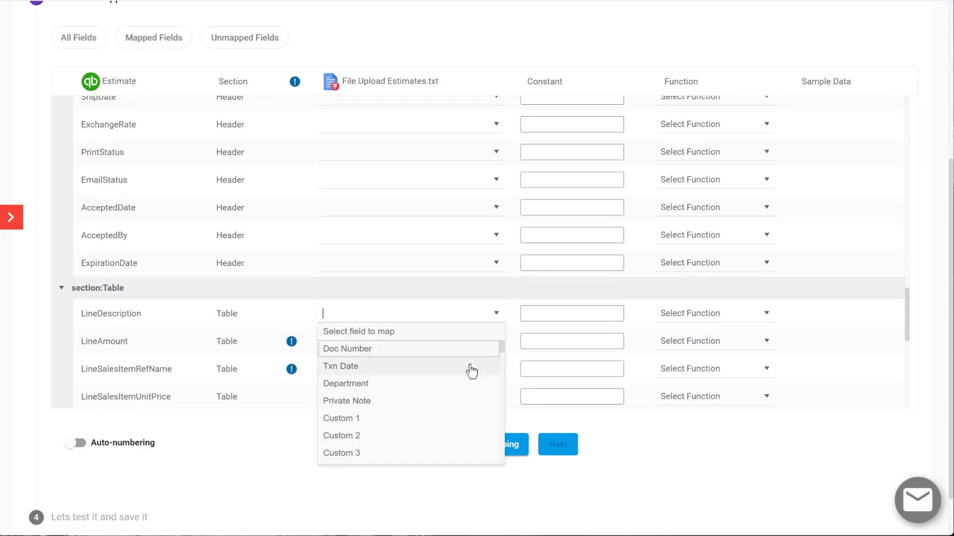
key("d")
key("d")
key("d")
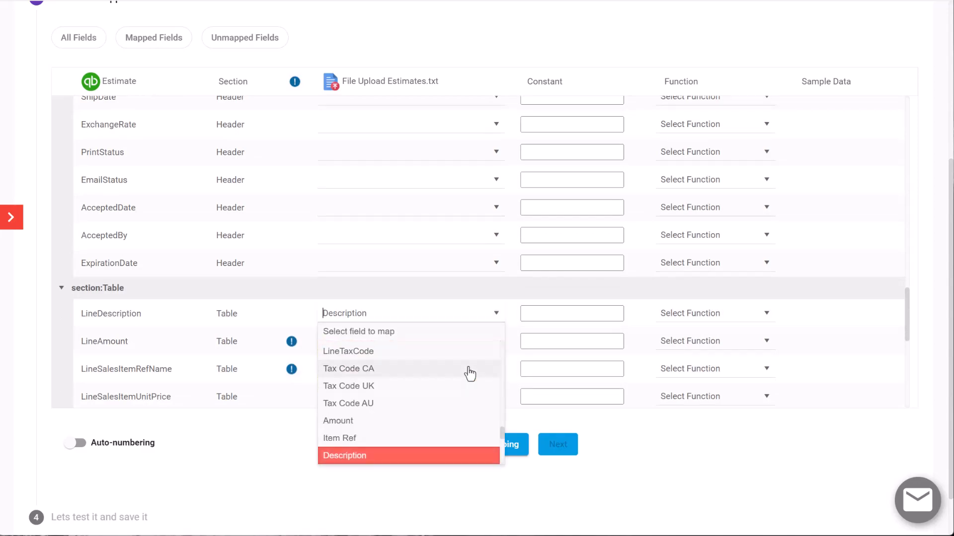
left_click(405, 458)
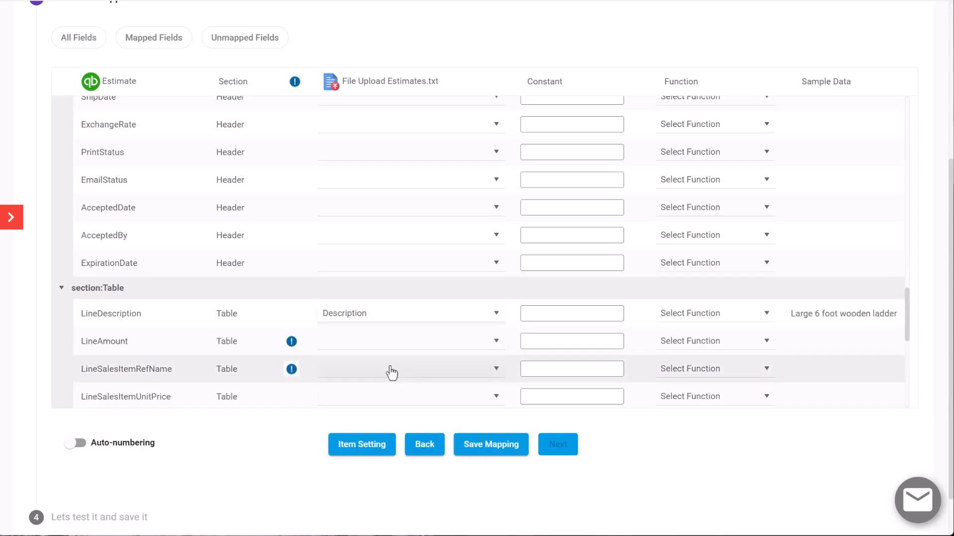
Map the Table field LineSalesItemRefName to the file's Item Ref column and LineSalesItemQty to Quantity
left_click(412, 374)
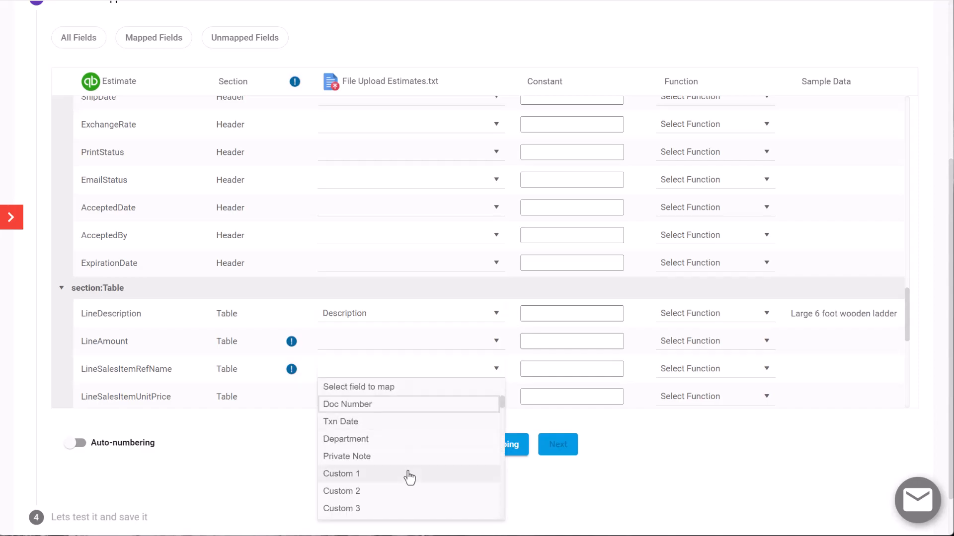
key("i")
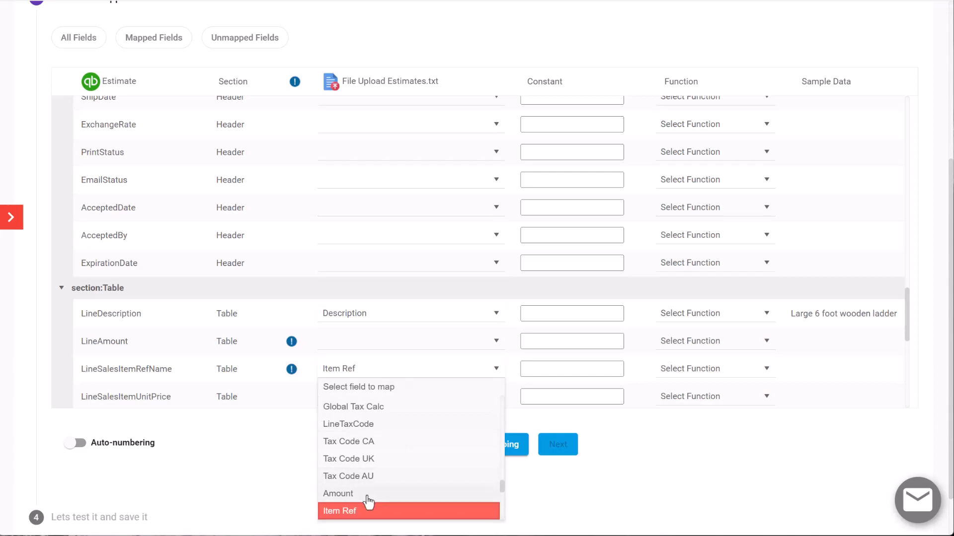
left_click(356, 511)
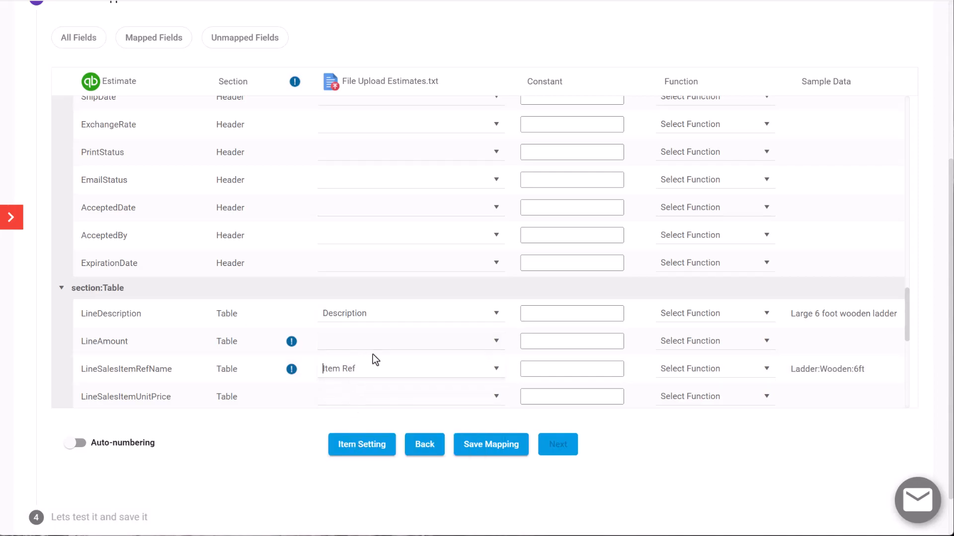
scroll(378, 367, "down", 1)
left_click(385, 373)
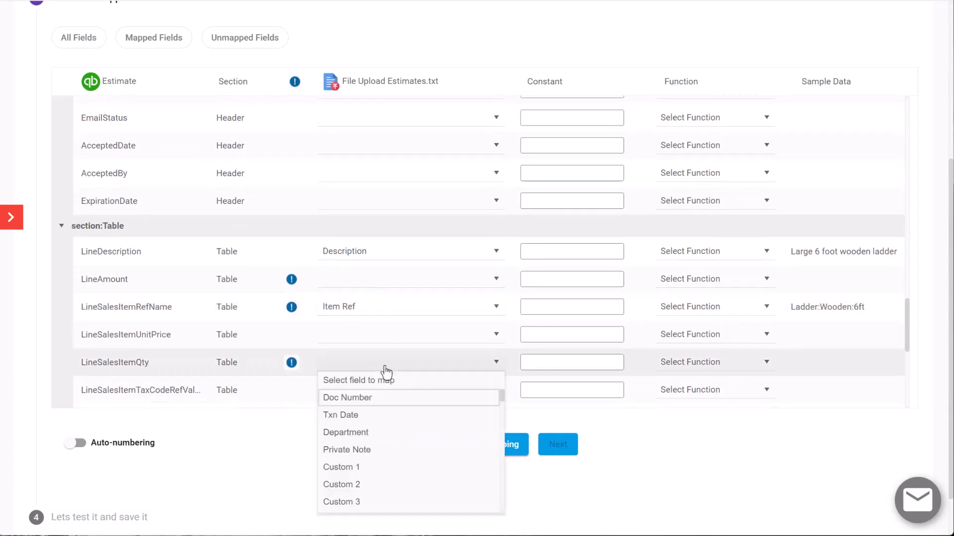
key("q")
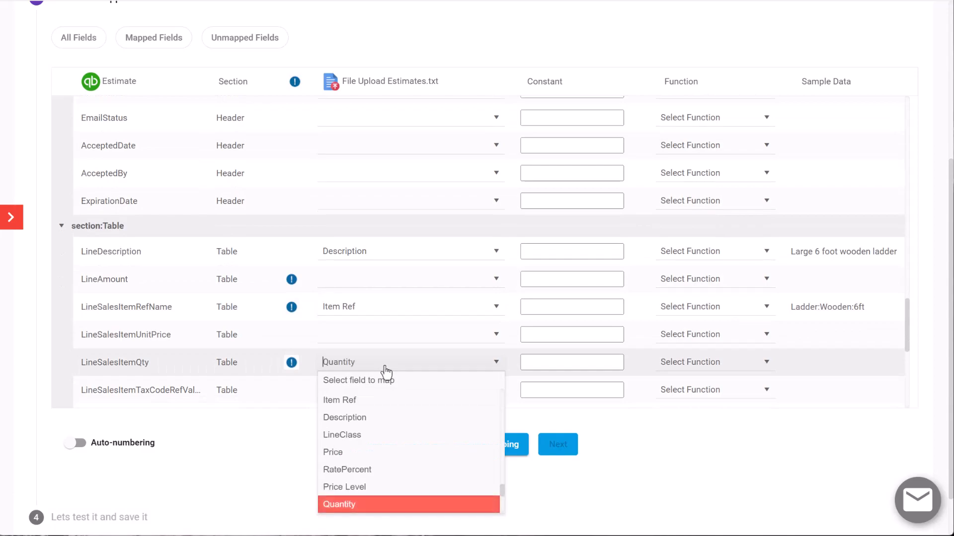
left_click(361, 505)
Map the LineAmount field in the Table section to the file's Amount column
left_click(359, 279)
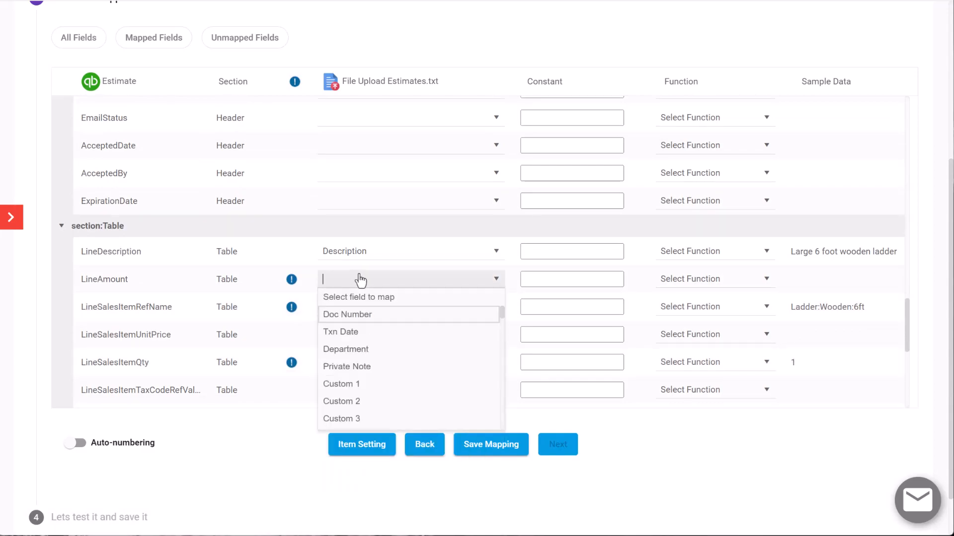
key("a")
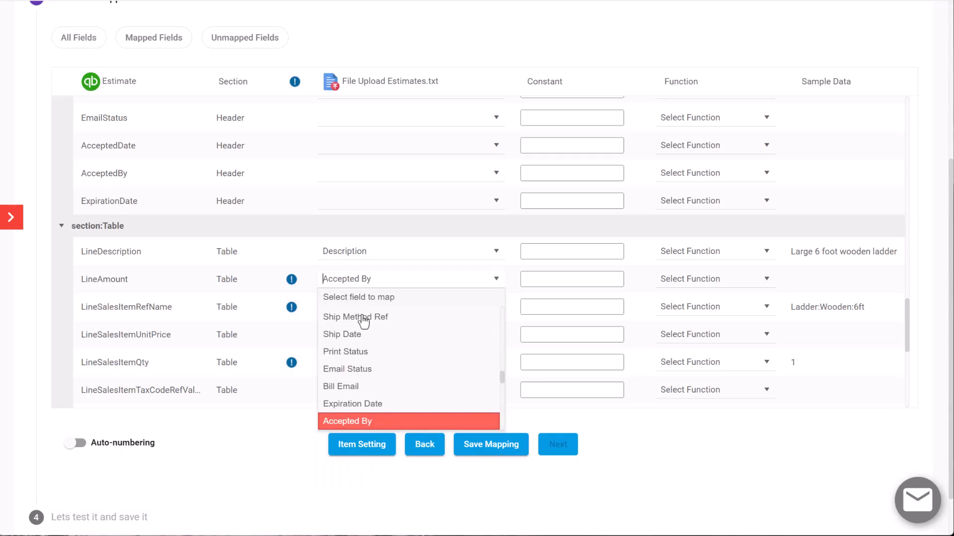
scroll(361, 415, "down", 1)
scroll(359, 394, "down", 3)
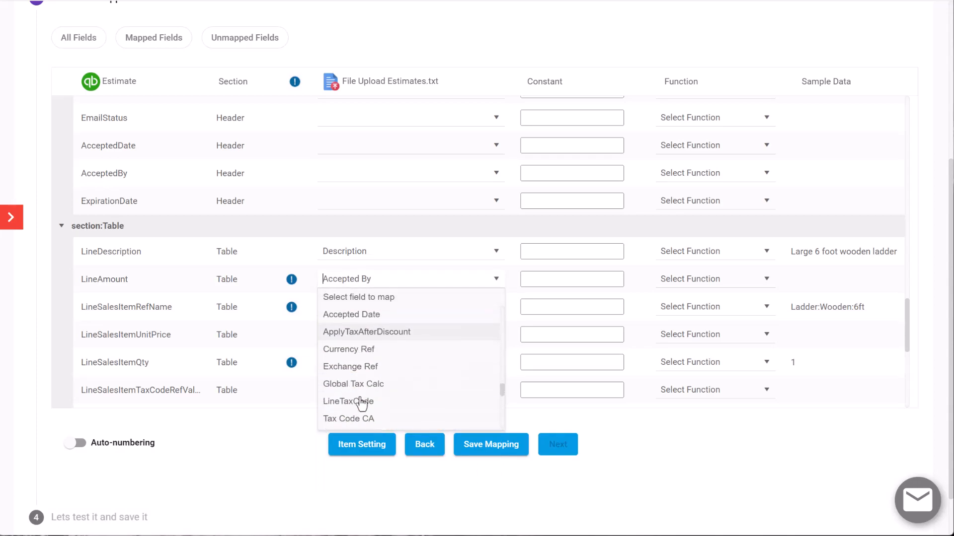
left_click(350, 410)
Replace the TxnDate header field's column mapping with the constant date 8/09/2023
scroll(423, 355, "down", 3)
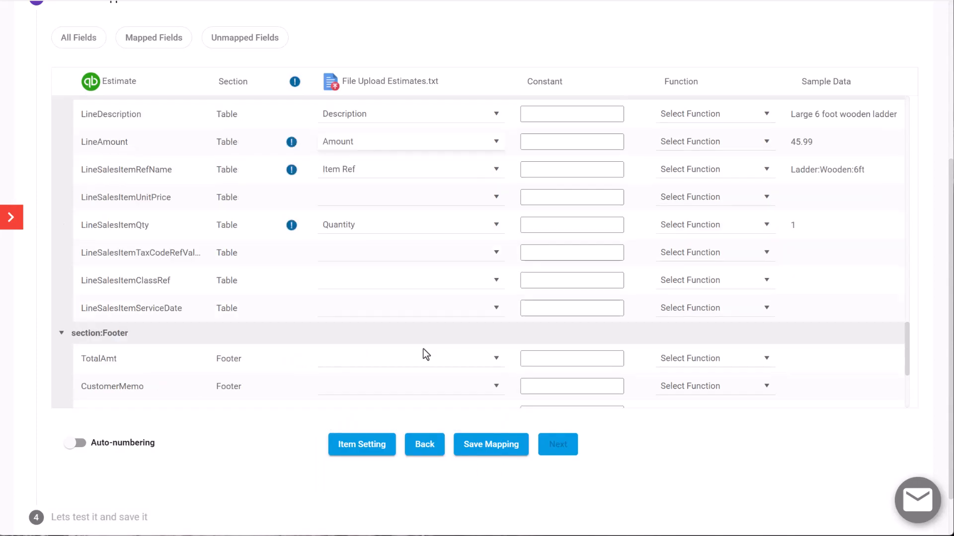
scroll(423, 355, "up", 3)
scroll(423, 350, "up", 10)
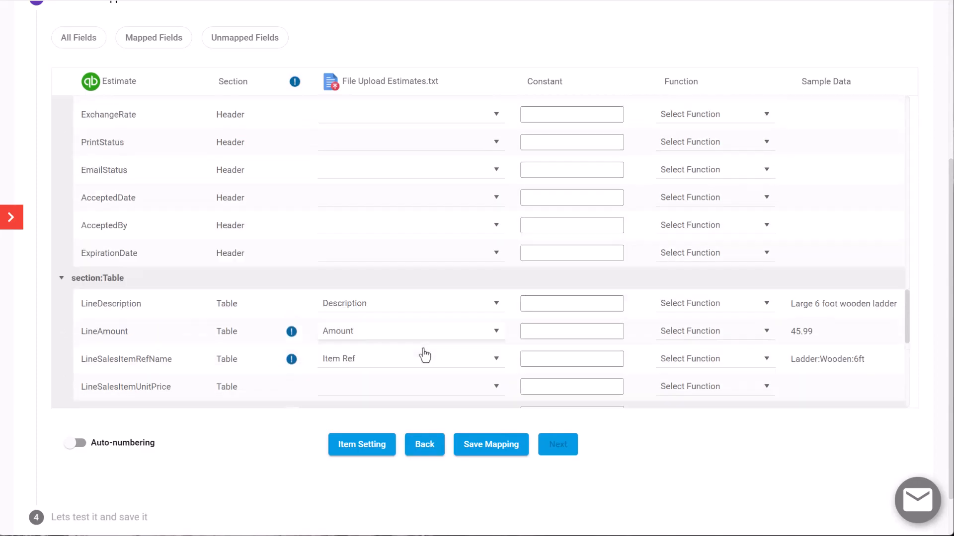
scroll(424, 356, "up", 8)
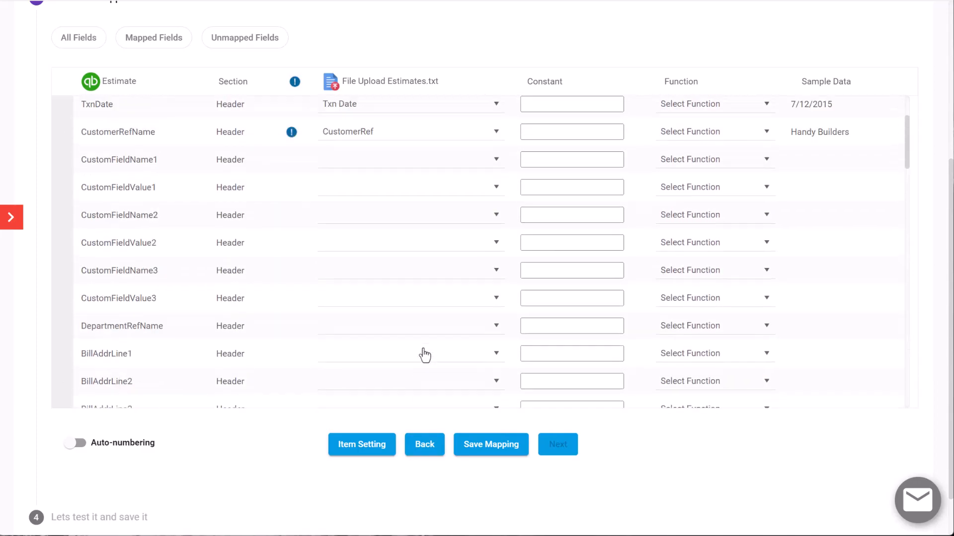
left_click(536, 204)
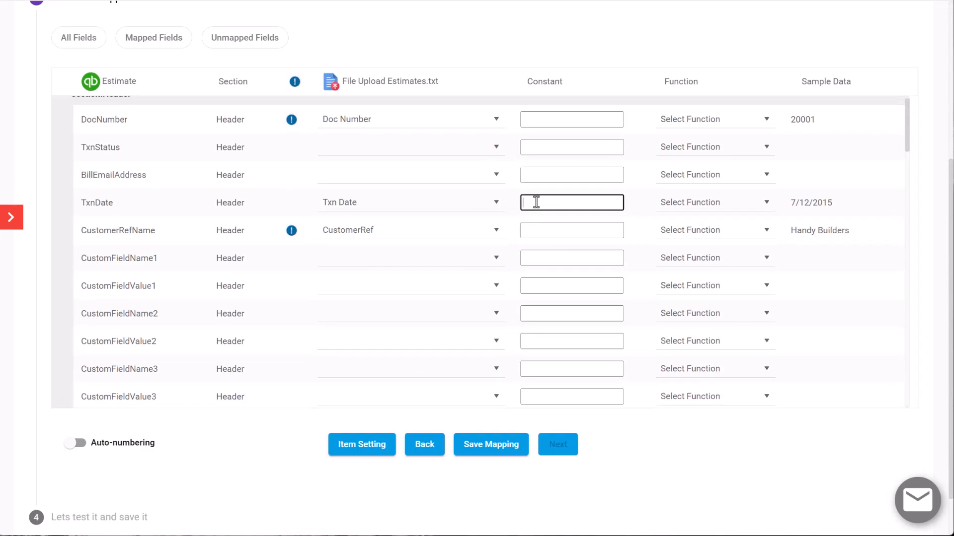
type("8/09/2023")
left_click(570, 177)
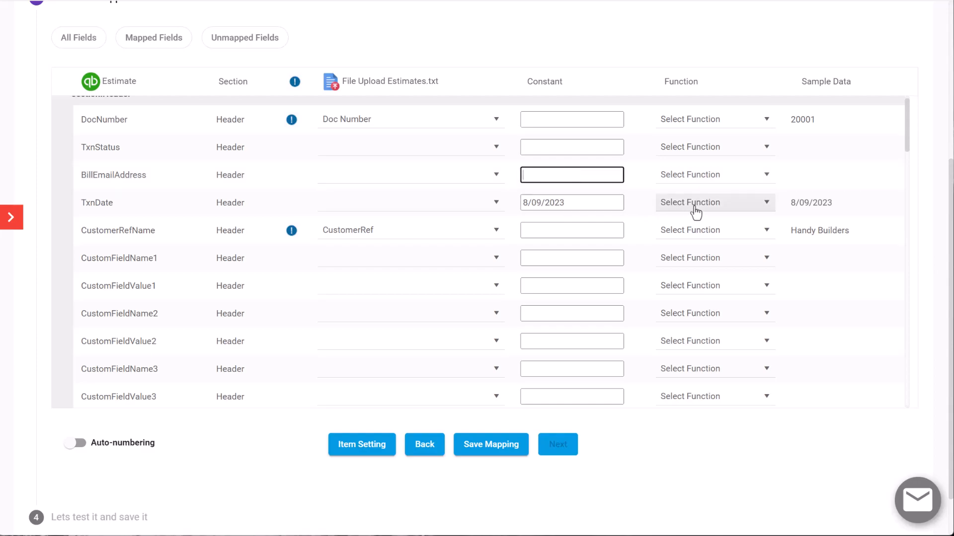
Apply the Customer Lookup function to the CustomerRefName field and save the mapping
left_click(716, 233)
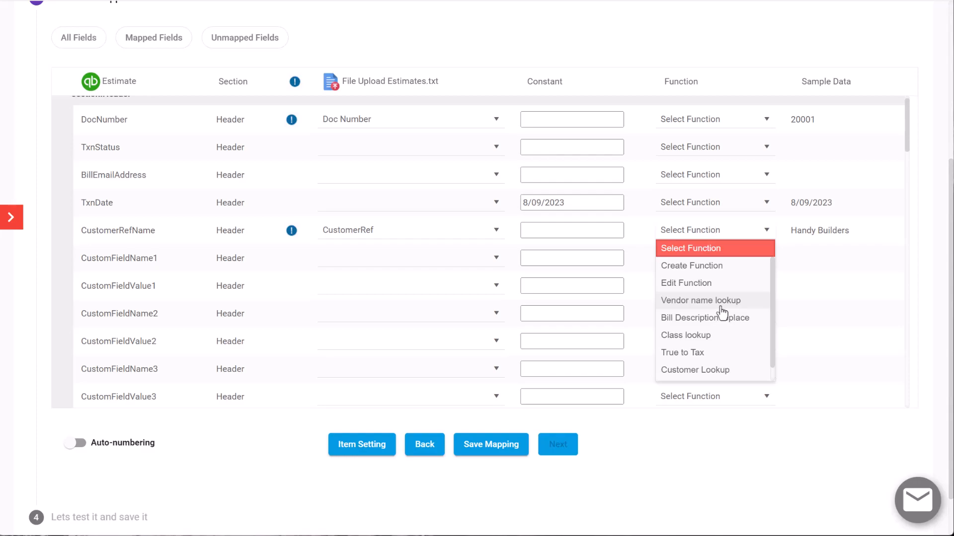
left_click(715, 373)
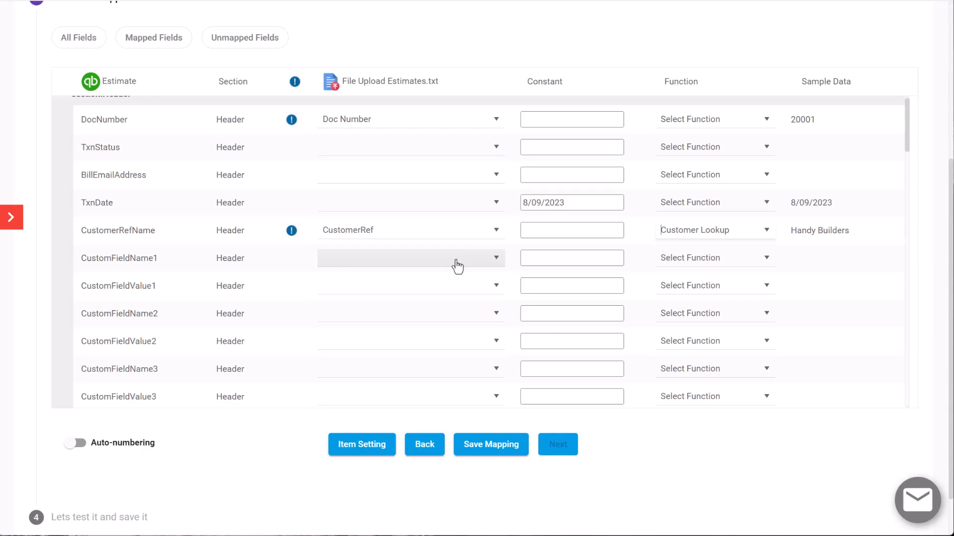
left_click(507, 451)
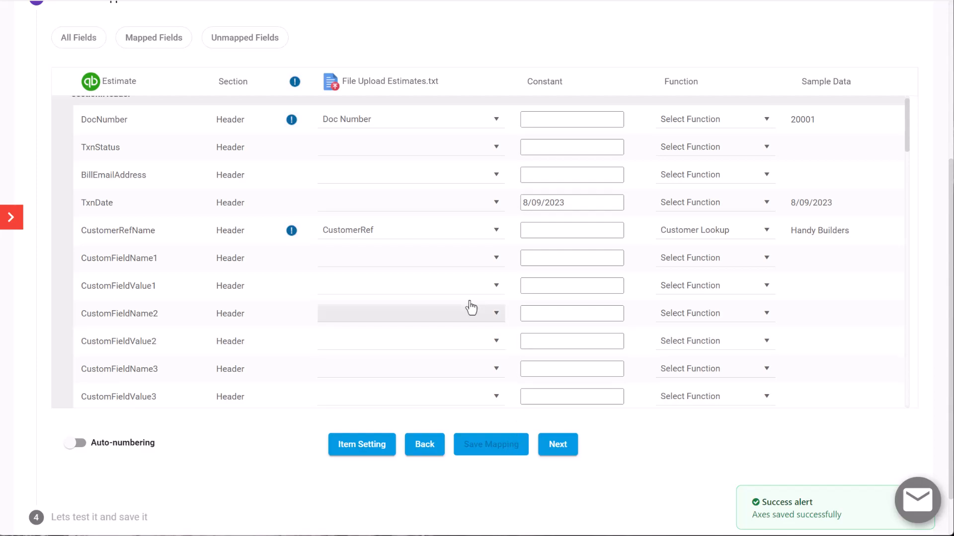
Show only the mapped fields to review them, and continue to the test and save stage
scroll(470, 309, "up", 1)
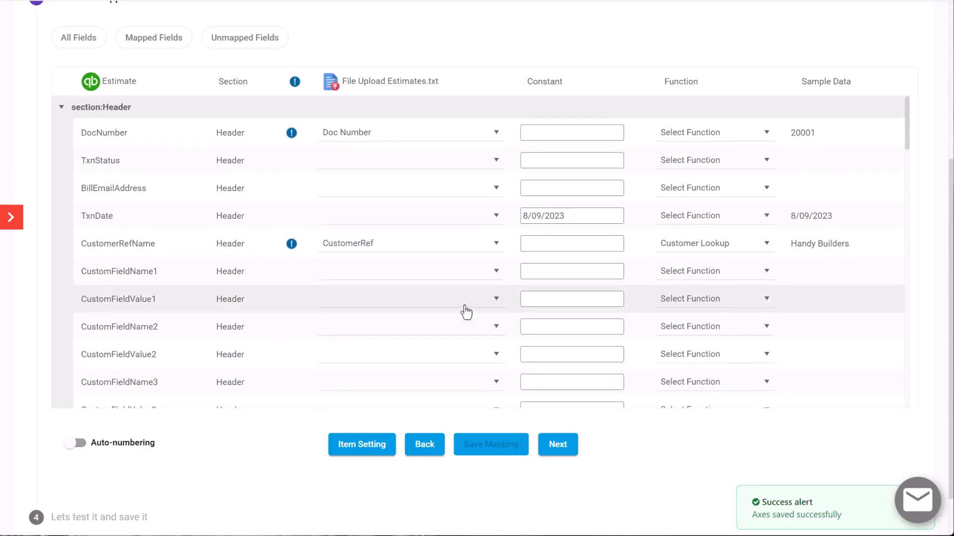
left_click(170, 42)
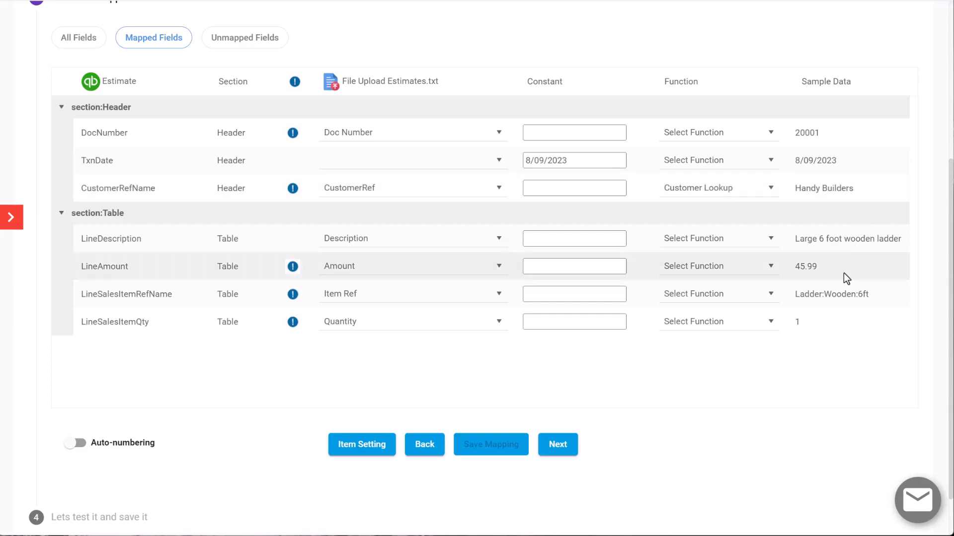
left_click(557, 450)
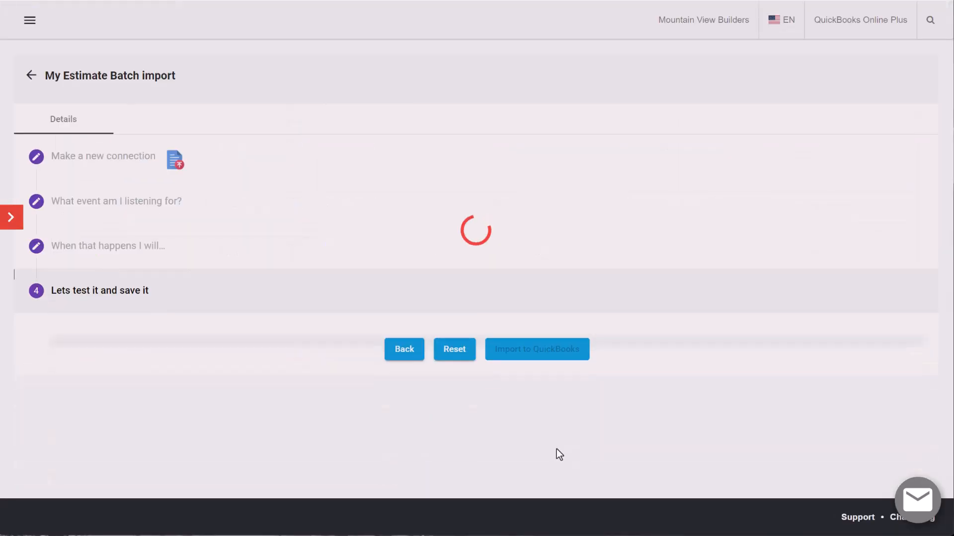
Change the sales item of the Large 6 foot wooden ladder line to Sheepskin roller and update the row
scroll(545, 265, "down", 3)
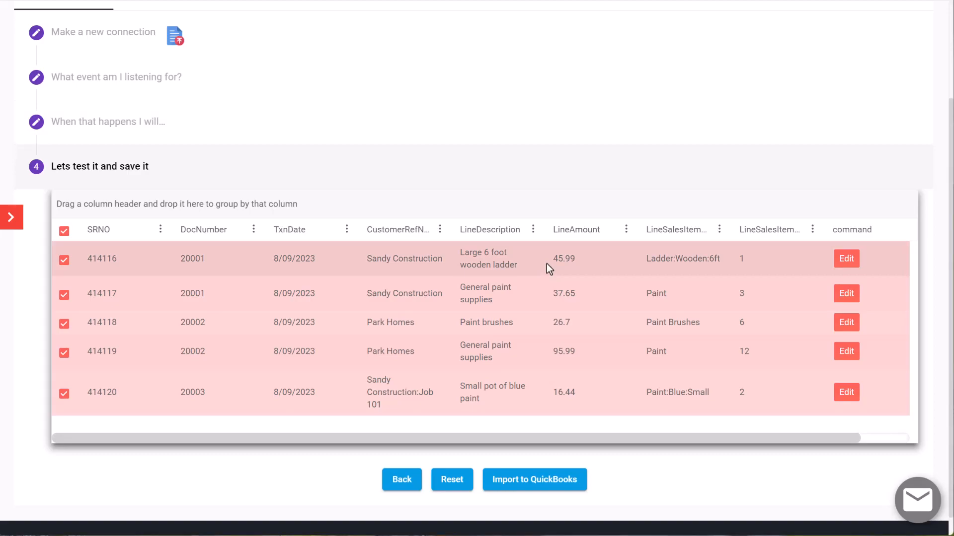
left_click(847, 259)
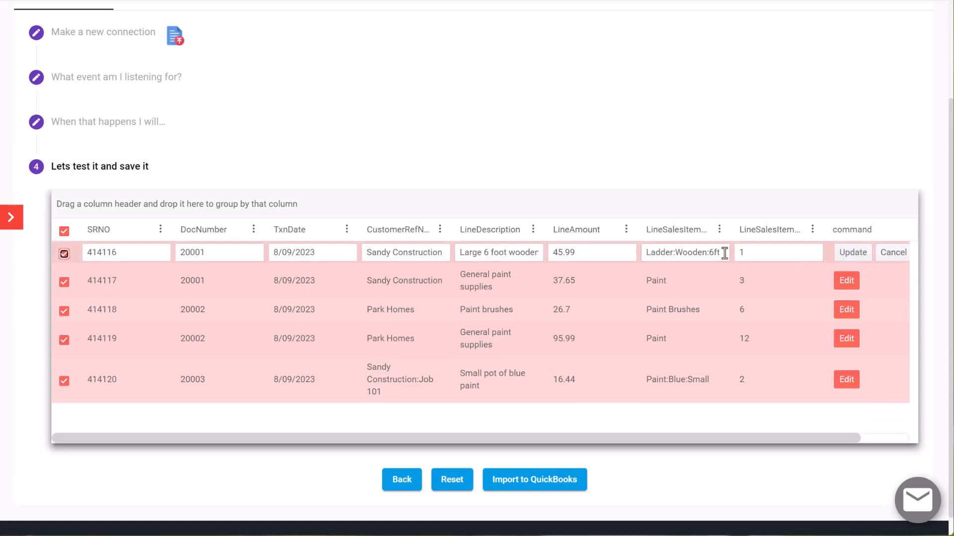
left_click_drag(725, 254, 642, 259)
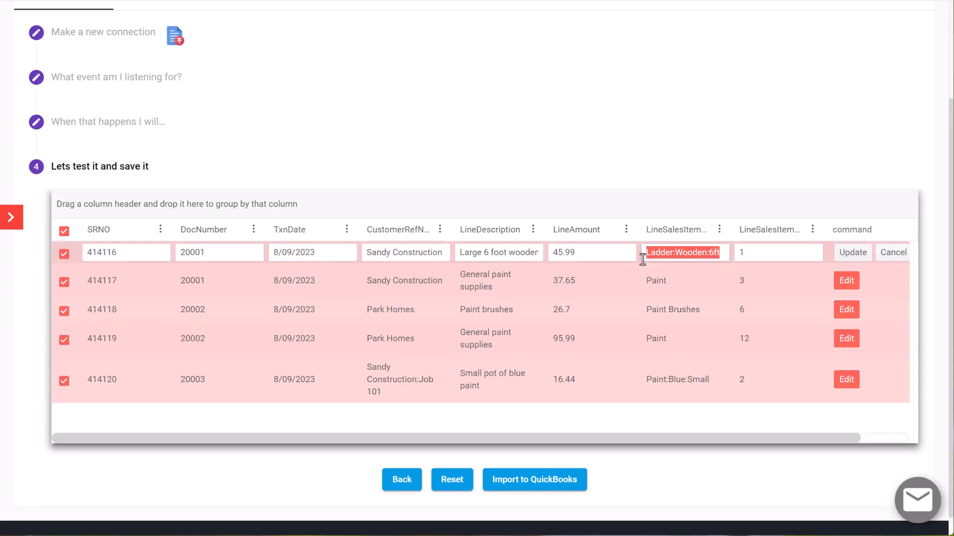
type("Sheepskin roller")
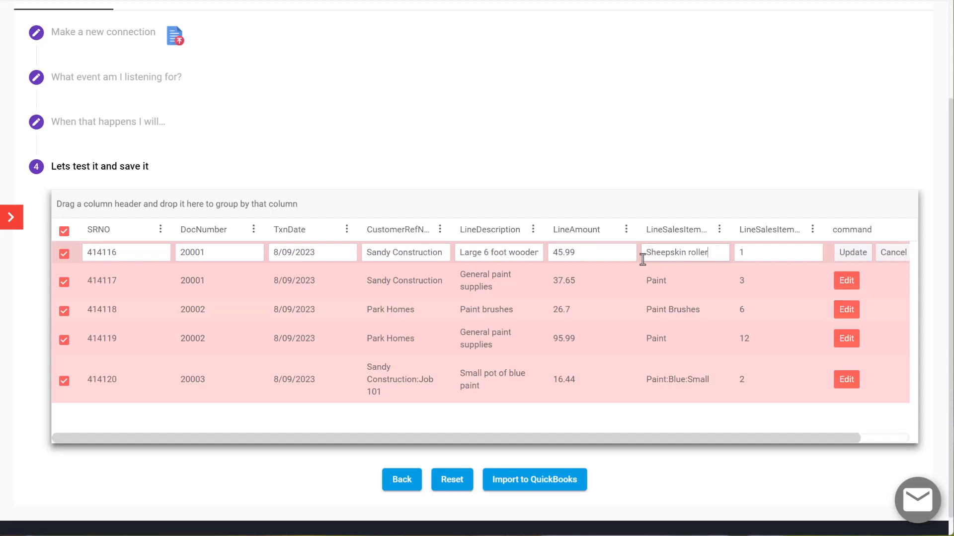
left_click(844, 252)
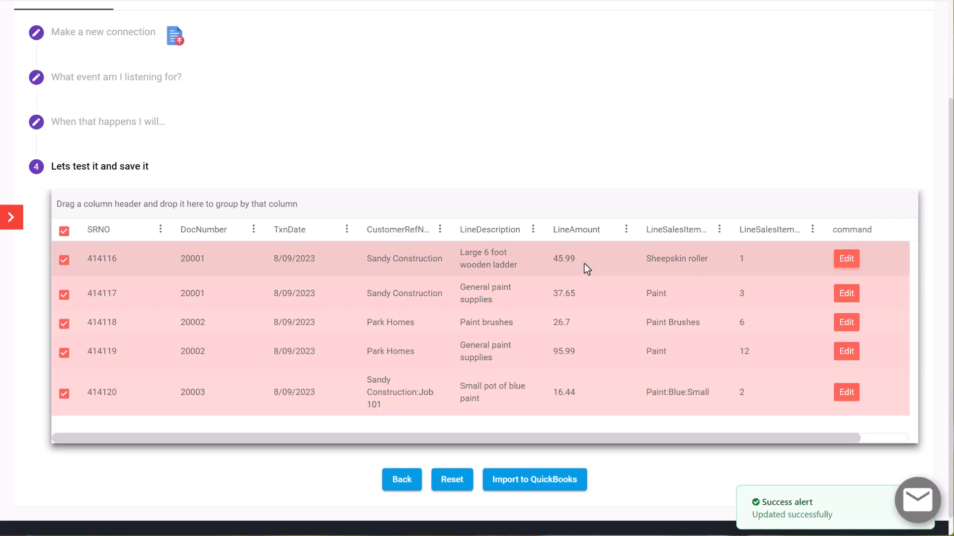
Import the checked estimate lines to QuickBooks and view the imported Sandy Construction estimate
scroll(584, 264, "down", 1)
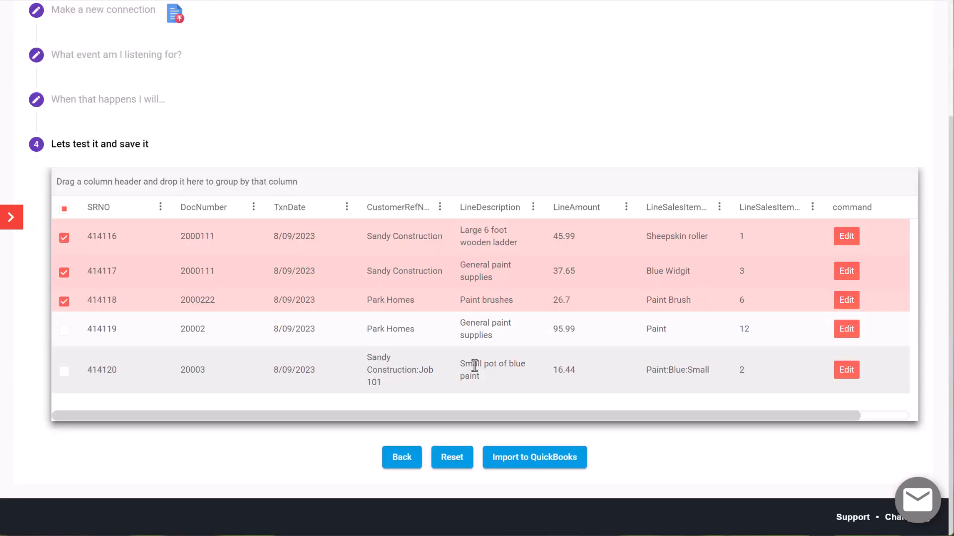
left_click(531, 457)
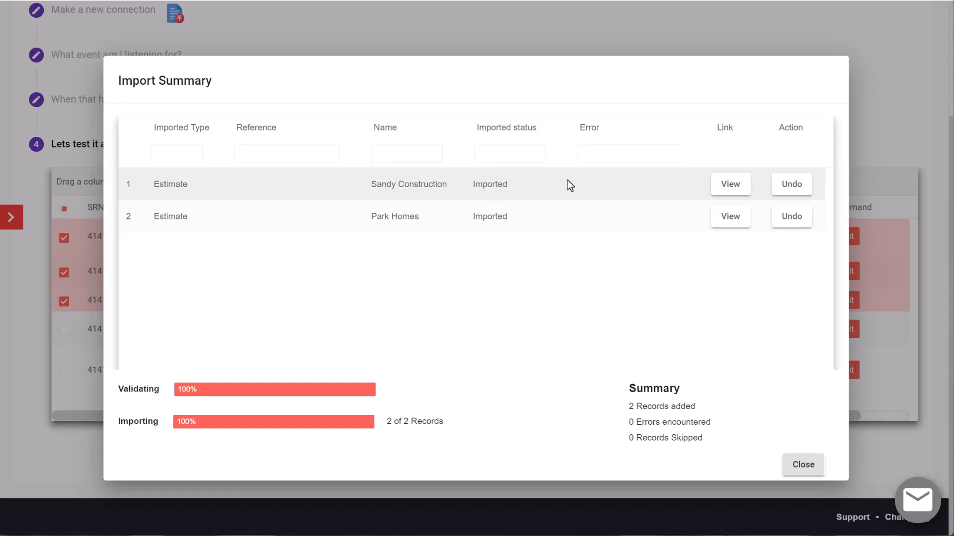
left_click(740, 191)
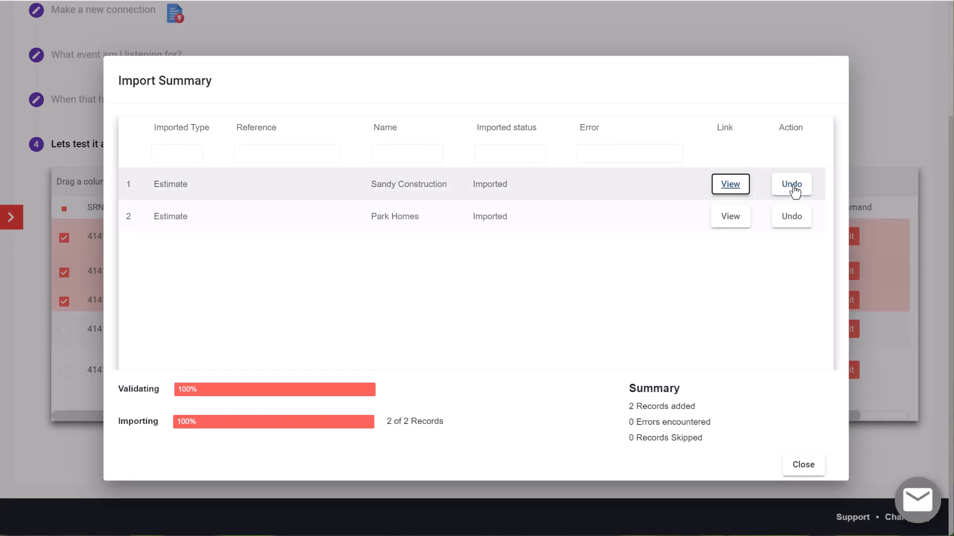
Undo the import of the Sandy Construction estimate and close the import summary
left_click(793, 189)
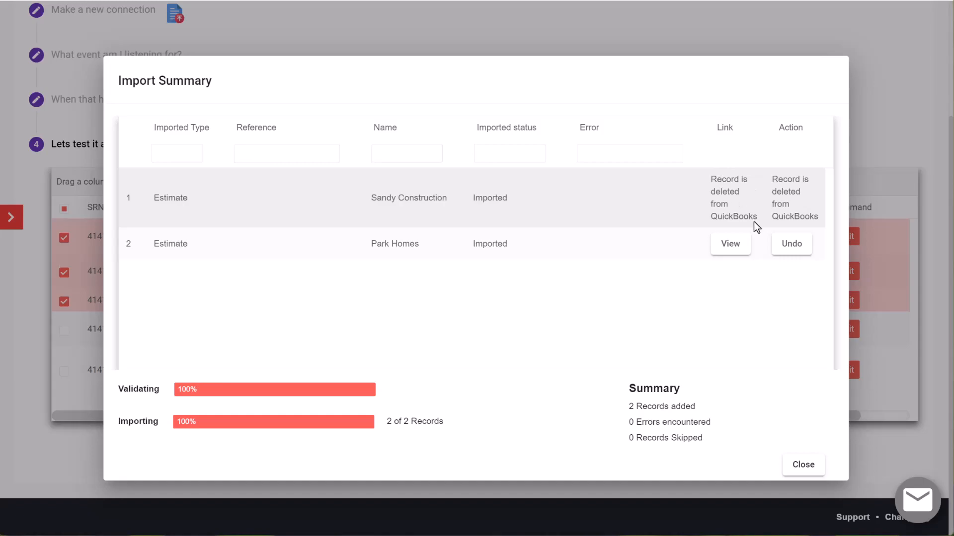
left_click(803, 471)
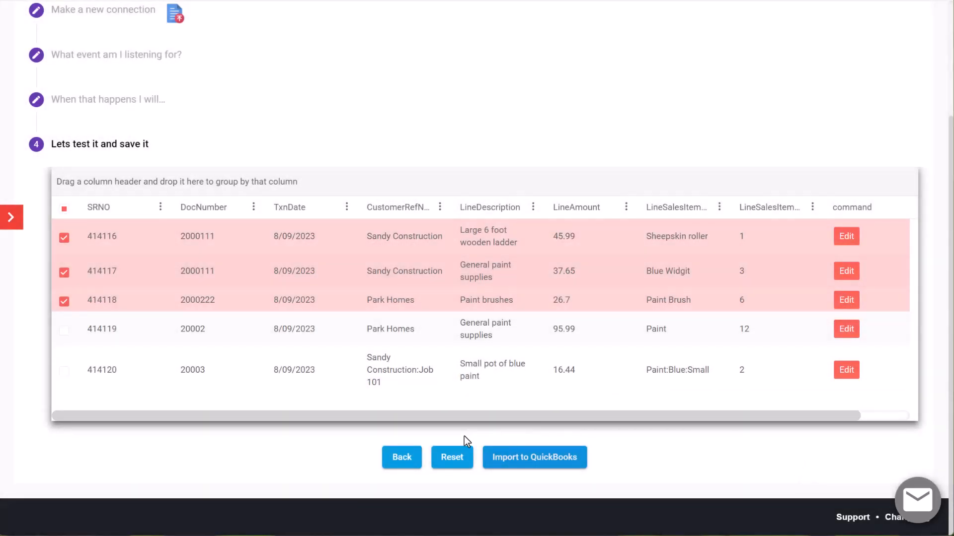
Go back to the field mapping stage, expand the navigation sidebar and open the Dashboard
left_click(402, 457)
left_click(31, 21)
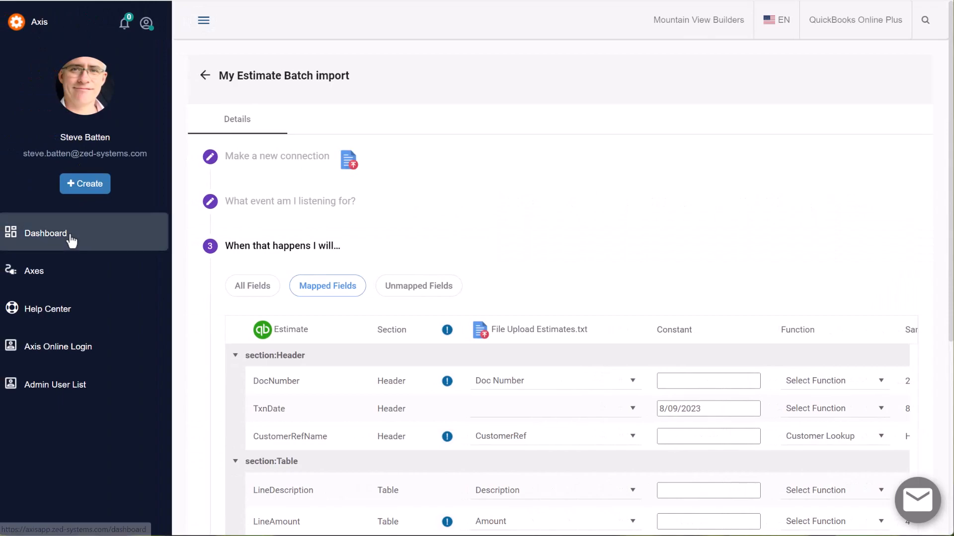
left_click(71, 240)
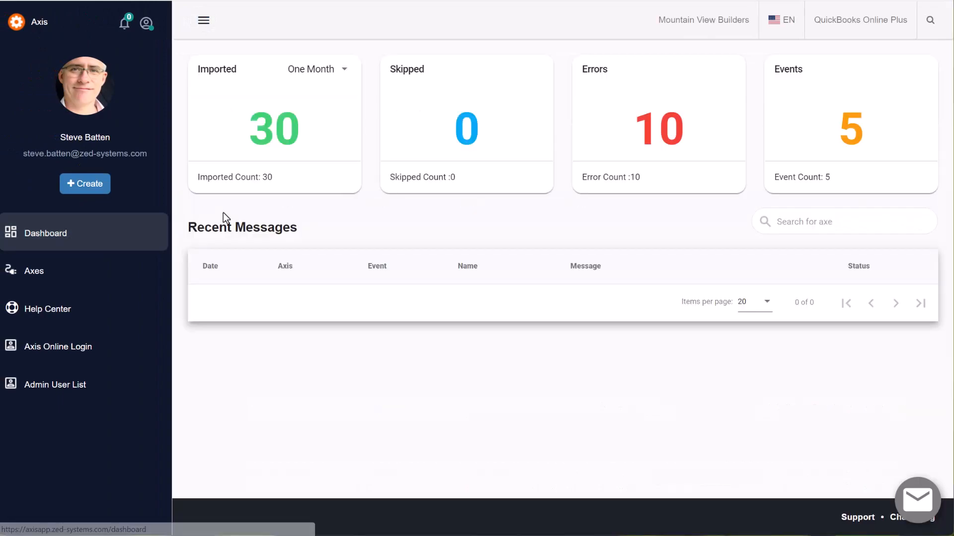